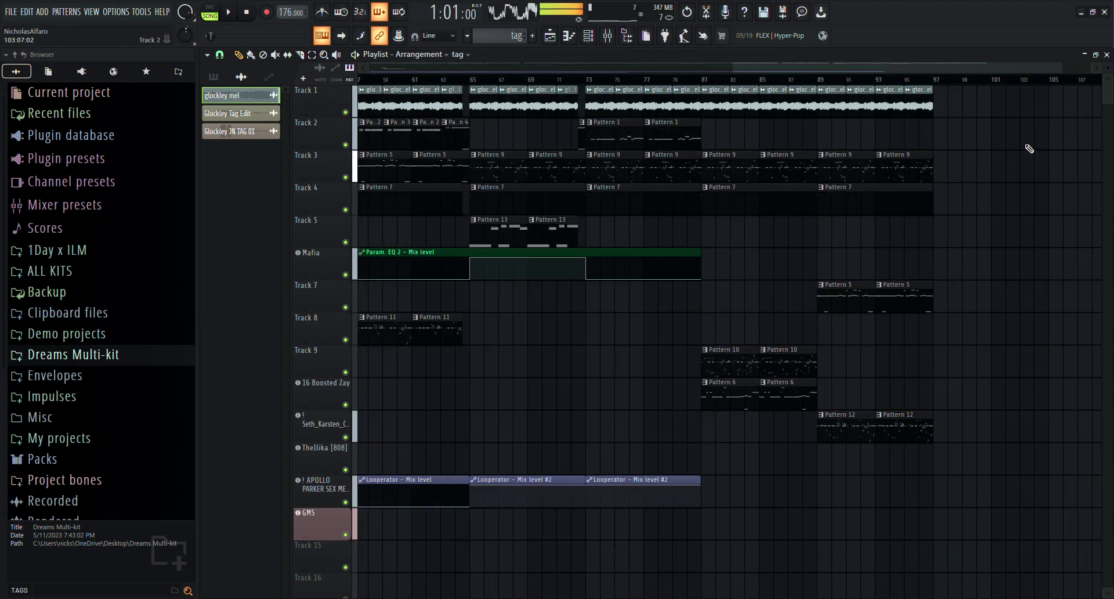
Duplicate the last two glockley mel clips on Track 1 past bar 97 and play the song from there
left_click_drag(897, 113, 897, 114)
key("ctrl+b")
scroll(892, 77, "up", 4)
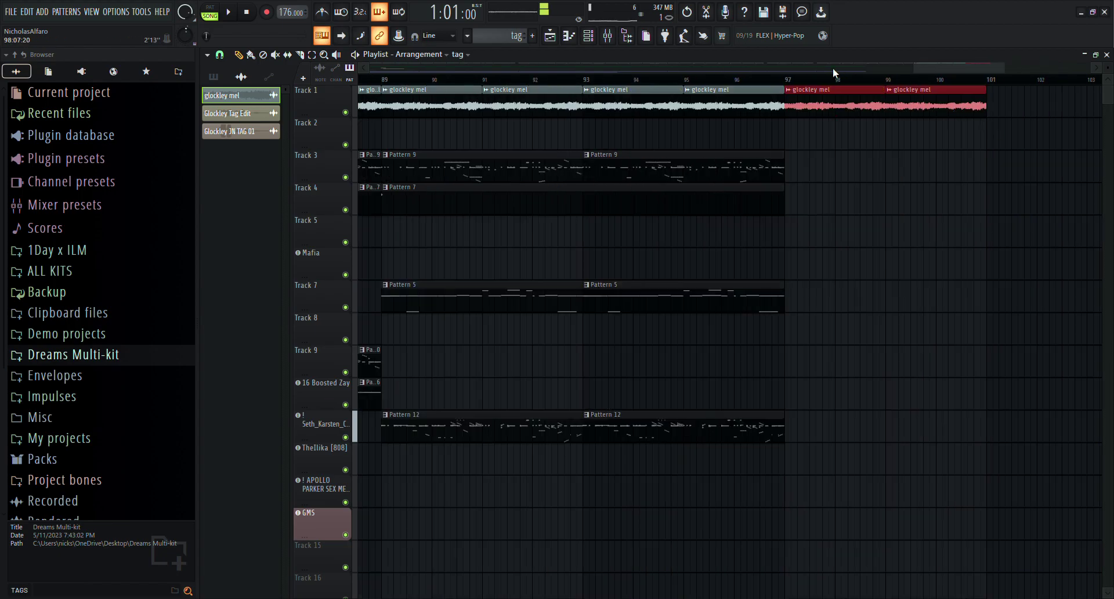
key("space")
scroll(913, 191, "down", 5)
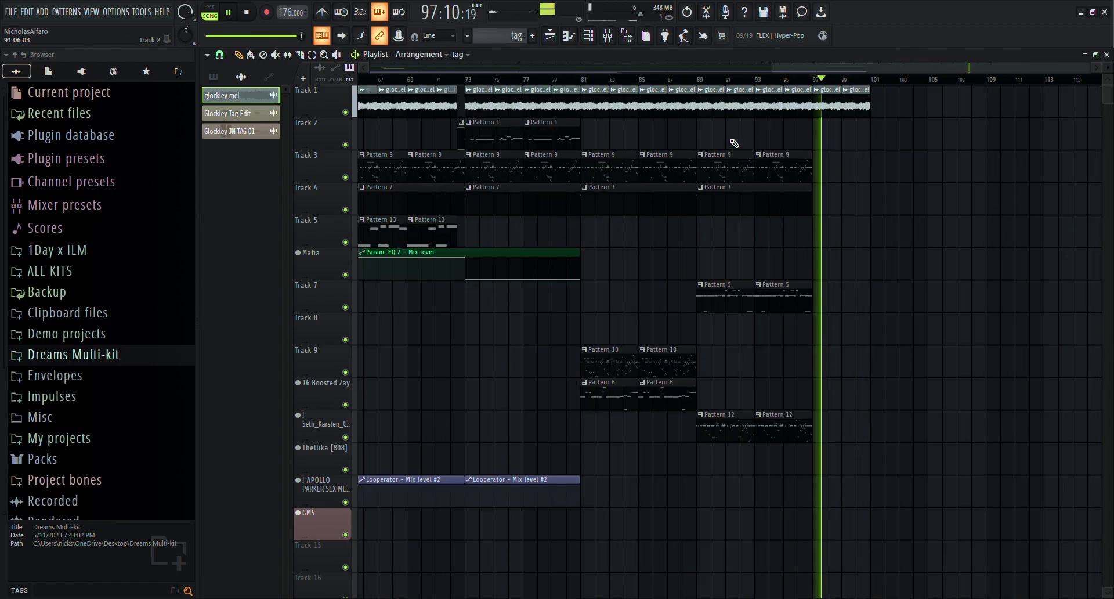
Inspect the Portal, Fruity Reeverb 2 and Fruity delay 2 effects on mixer Insert 10
left_click(604, 38)
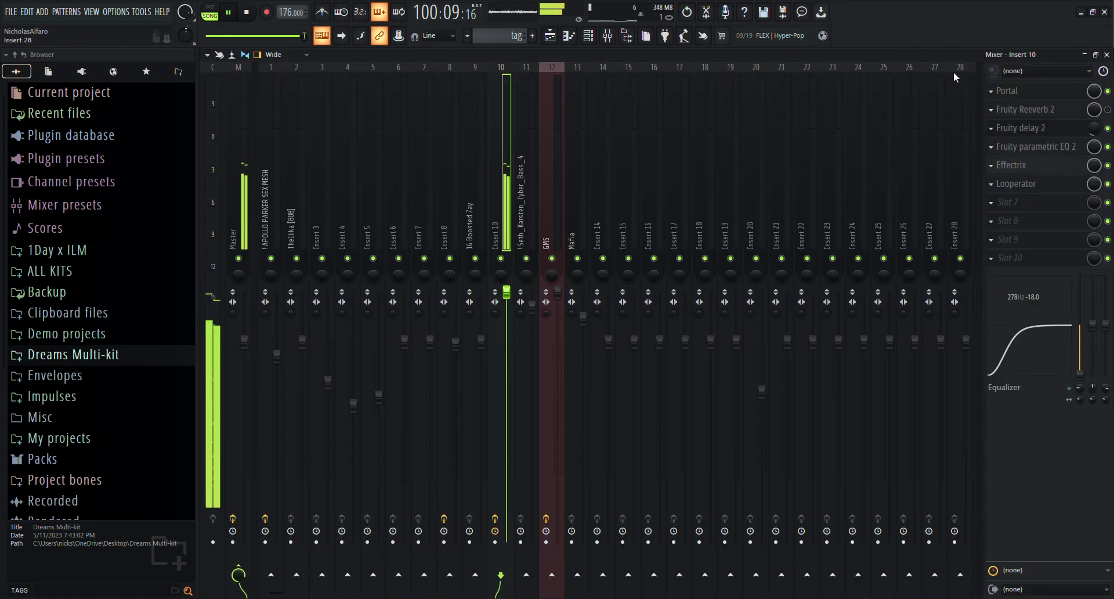
left_click(1067, 93)
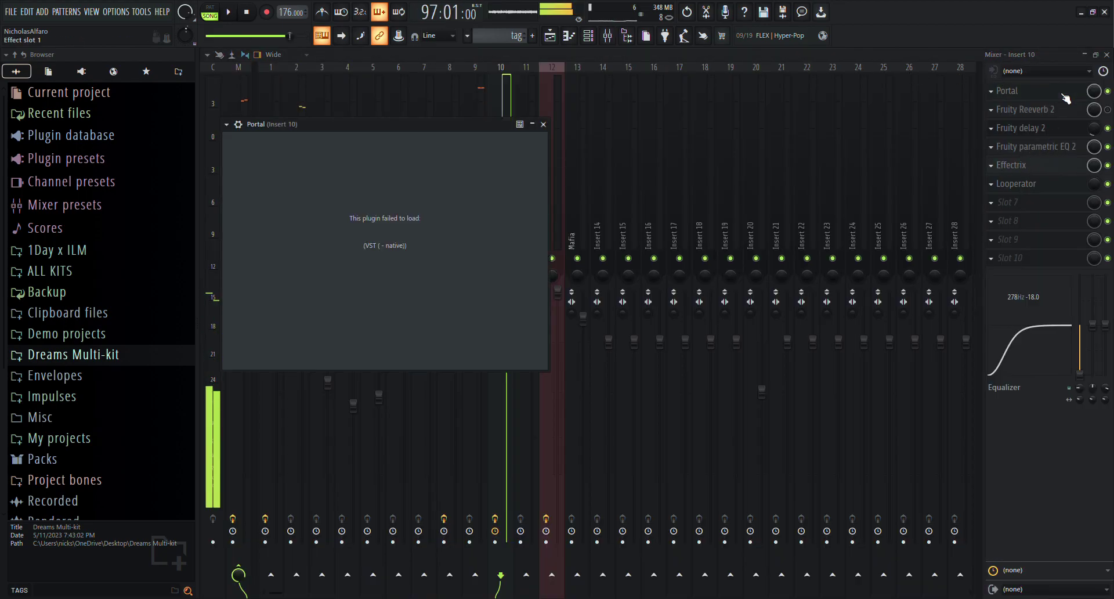
left_click(1026, 115)
left_click(1025, 116)
left_click(1031, 135)
key("Escape")
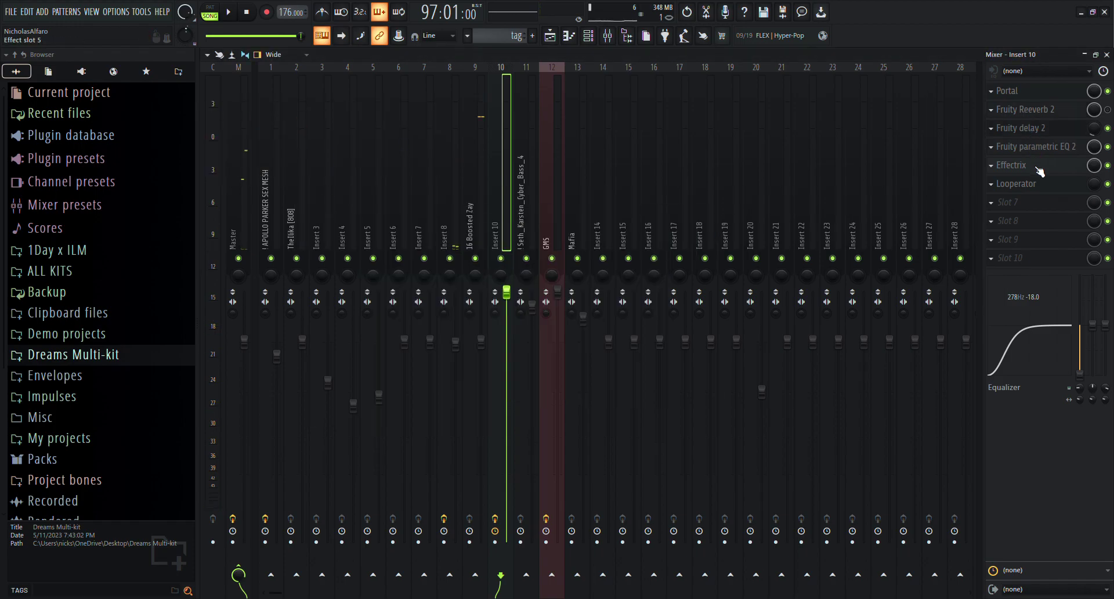
Inspect the Effectrix and Looperator effects on mixer Insert 10 and close their windows
left_click(1037, 167)
left_click(1037, 173)
left_click(1043, 189)
left_click(1043, 188)
key("Escape")
key("Escape")
key("Escape")
Play Pattern 9 from Track 3 on its own and view its raygun openhat notes in the piano roll
scroll(765, 194, "up", 2)
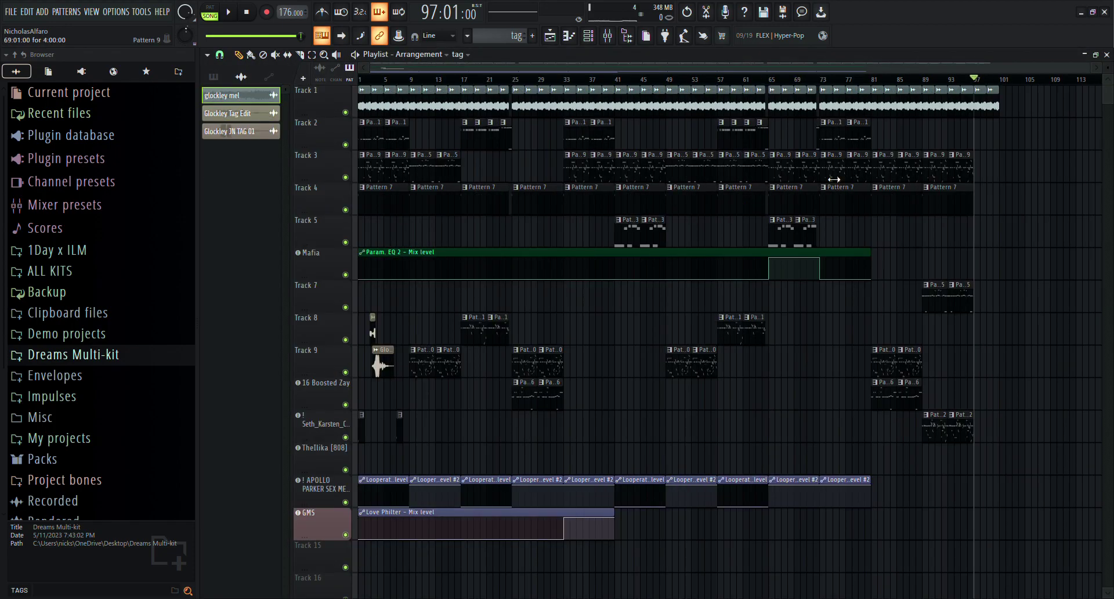
scroll(368, 165, "up", 4)
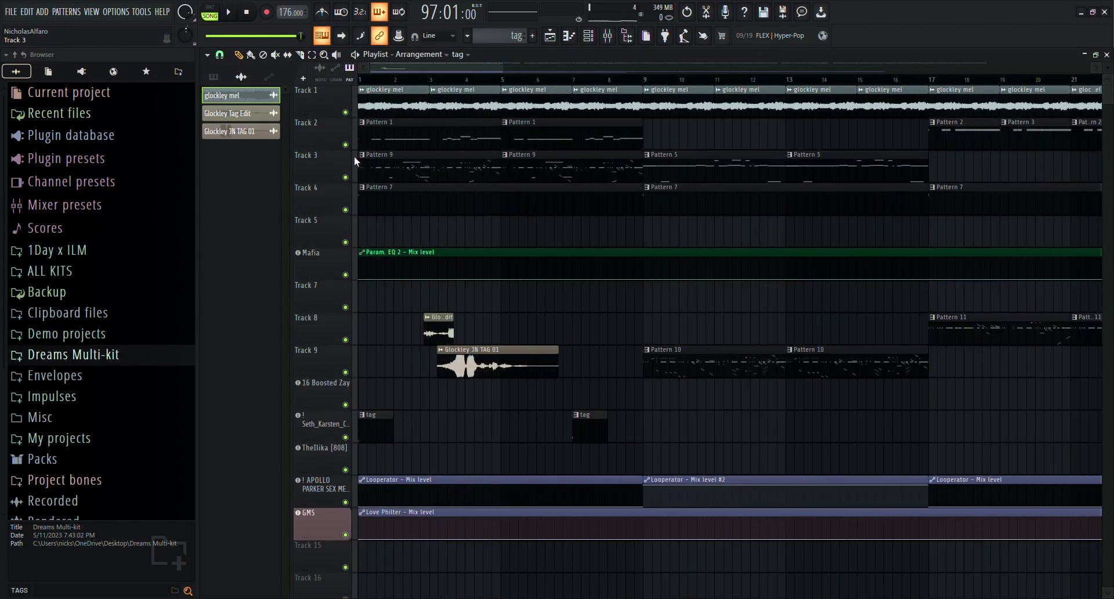
left_click(403, 164)
left_click(592, 41)
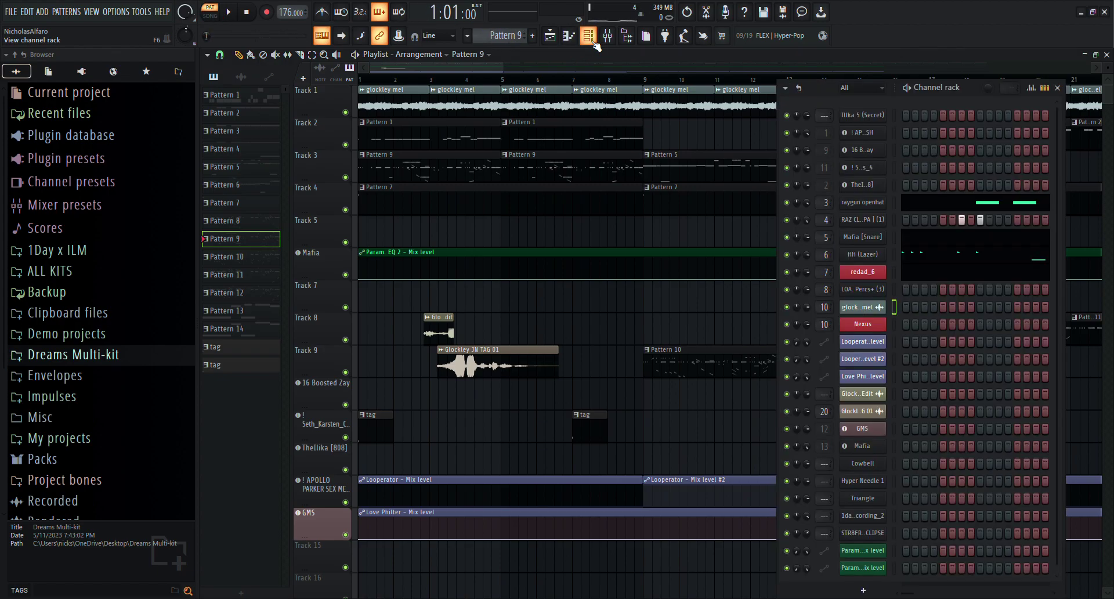
left_click(951, 262)
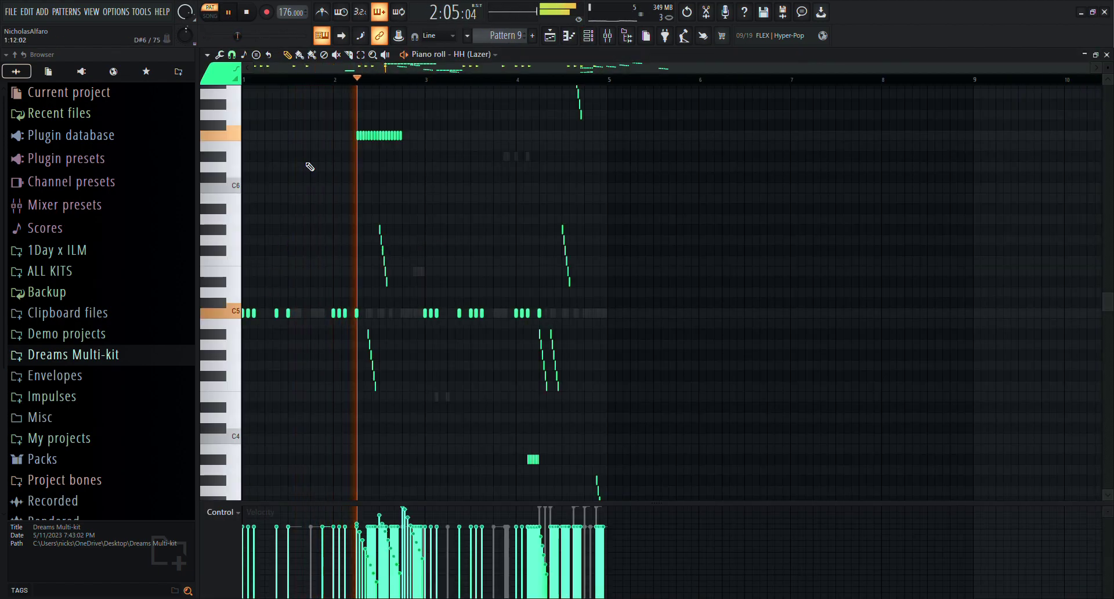
Examine the Mafia [Snare] notes of Pattern 9 over the whole pitch range, return to the playlist and stop playback
double_click(417, 271)
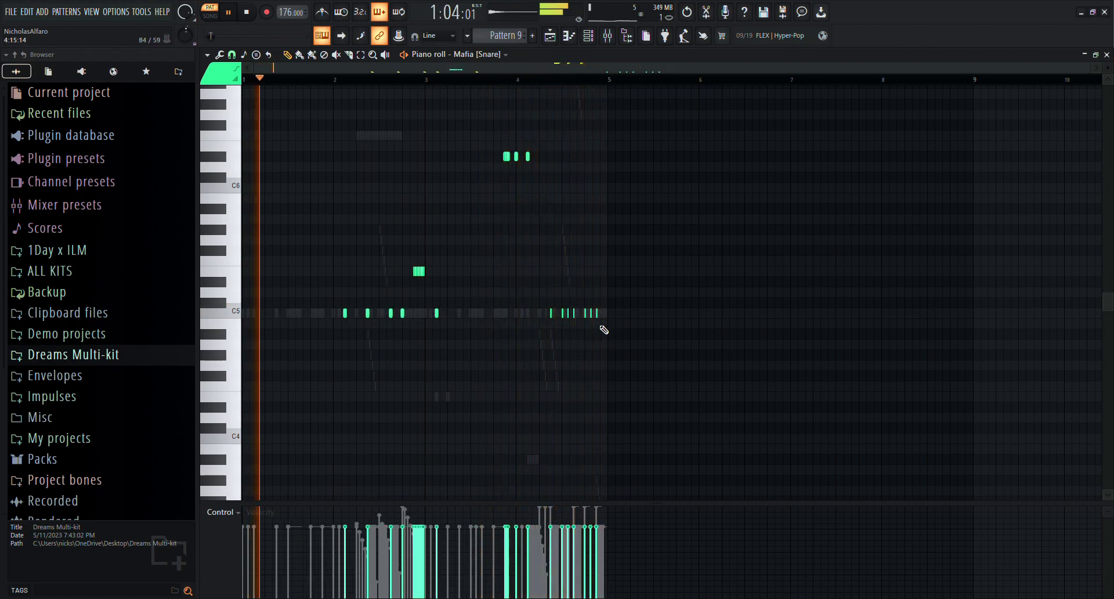
scroll(413, 400, "down", 3)
scroll(416, 423, "down", 9)
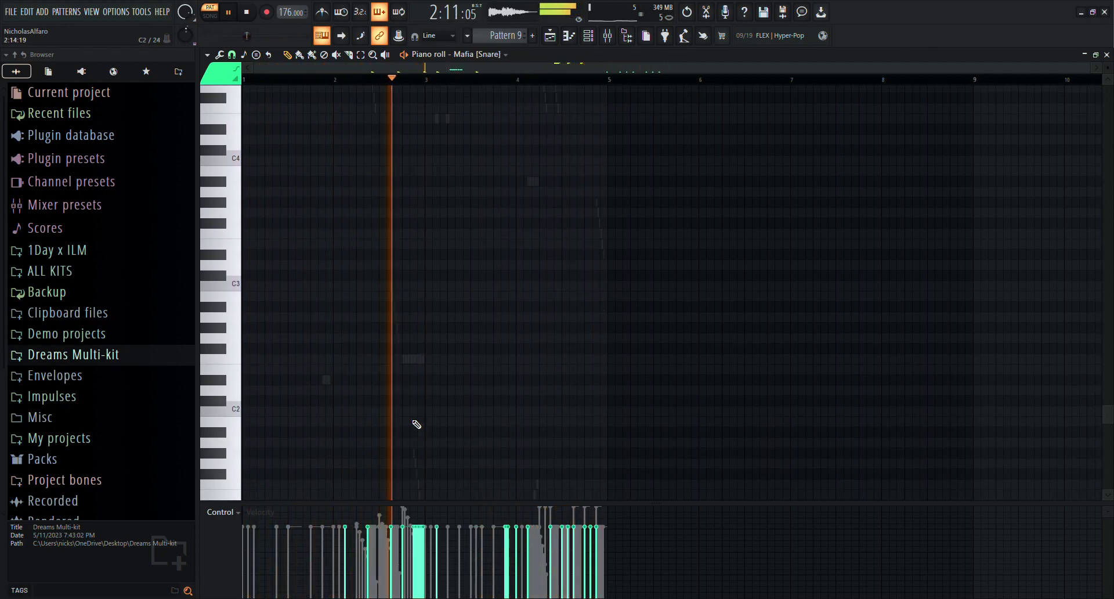
scroll(561, 410, "up", 2)
scroll(559, 413, "up", 2)
scroll(559, 412, "down", 2)
key("Escape")
key("F6")
key("space")
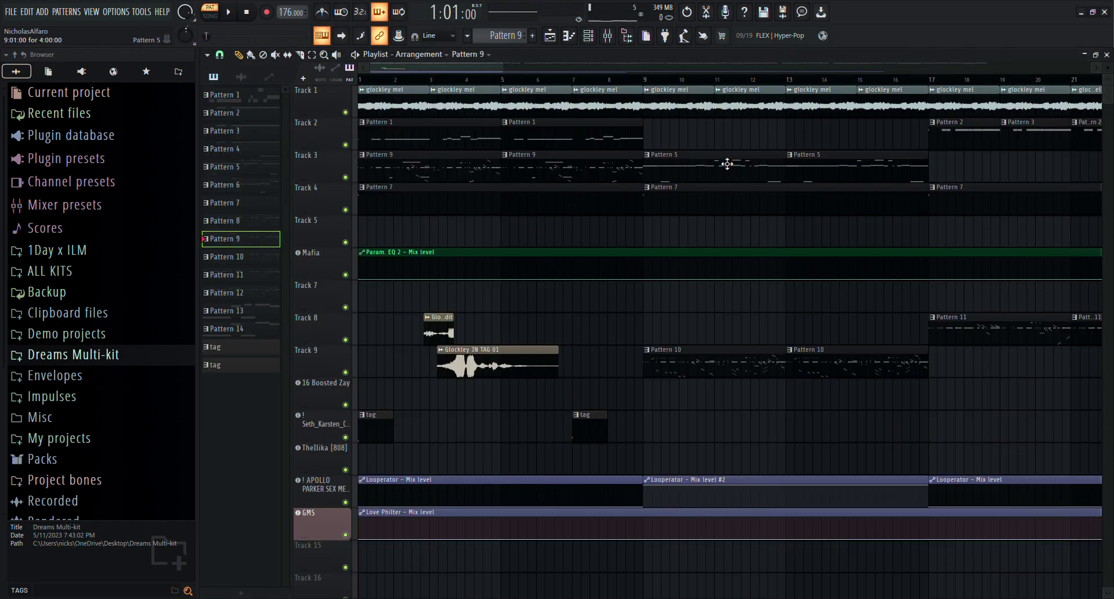
Play Pattern 10 and examine its Mafia [Snare] and raygun openhat notes in the piano roll, ending with playback stopped
key("space")
key("F6")
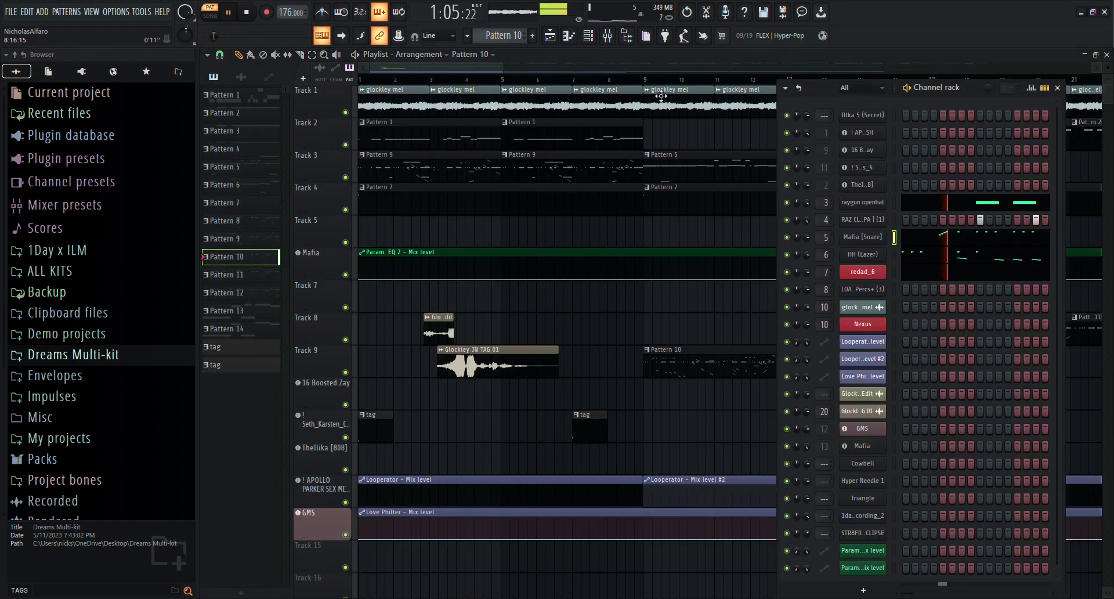
left_click(976, 239)
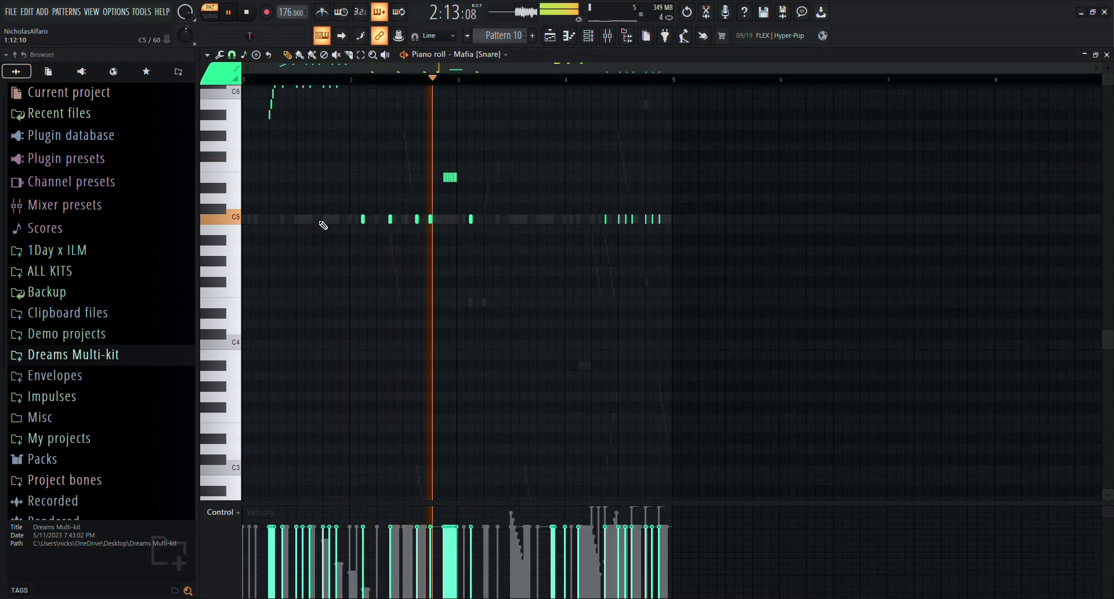
double_click(310, 314)
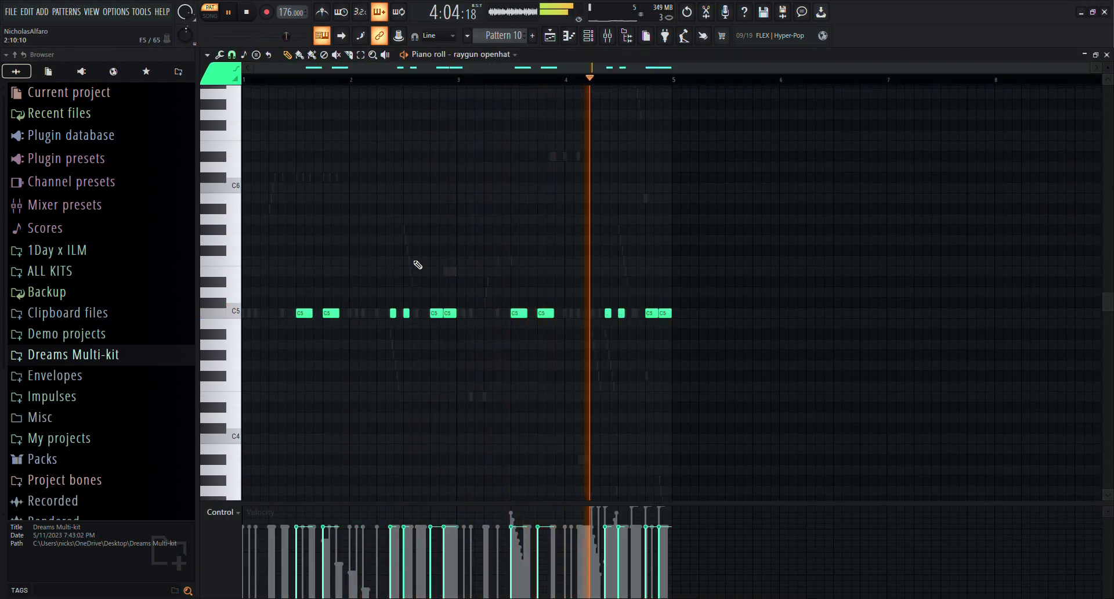
scroll(564, 245, "up", 2)
double_click(565, 219)
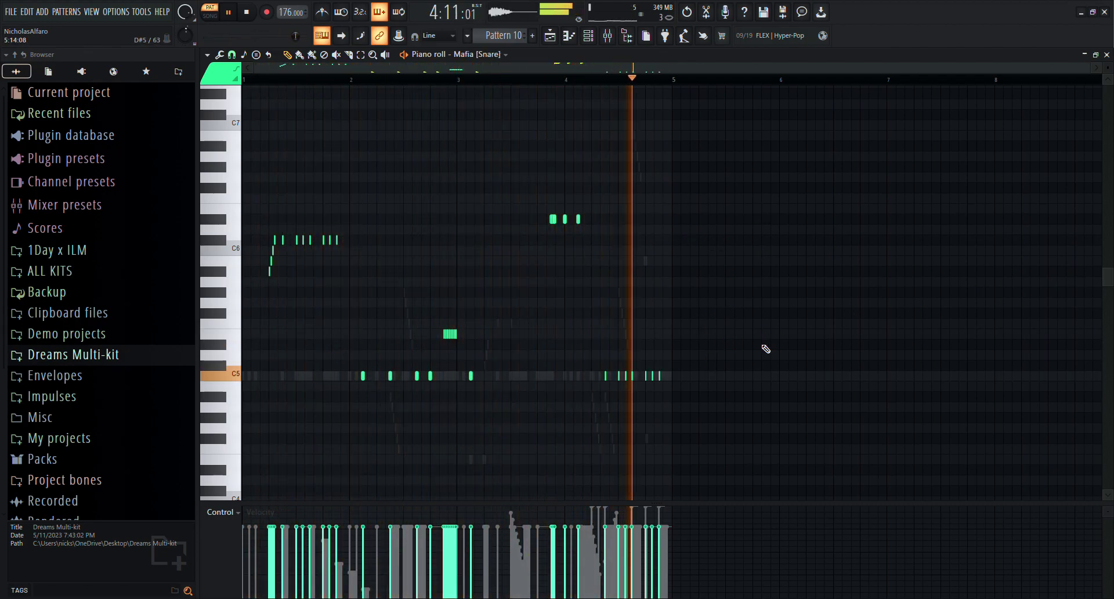
key("F5")
key("space")
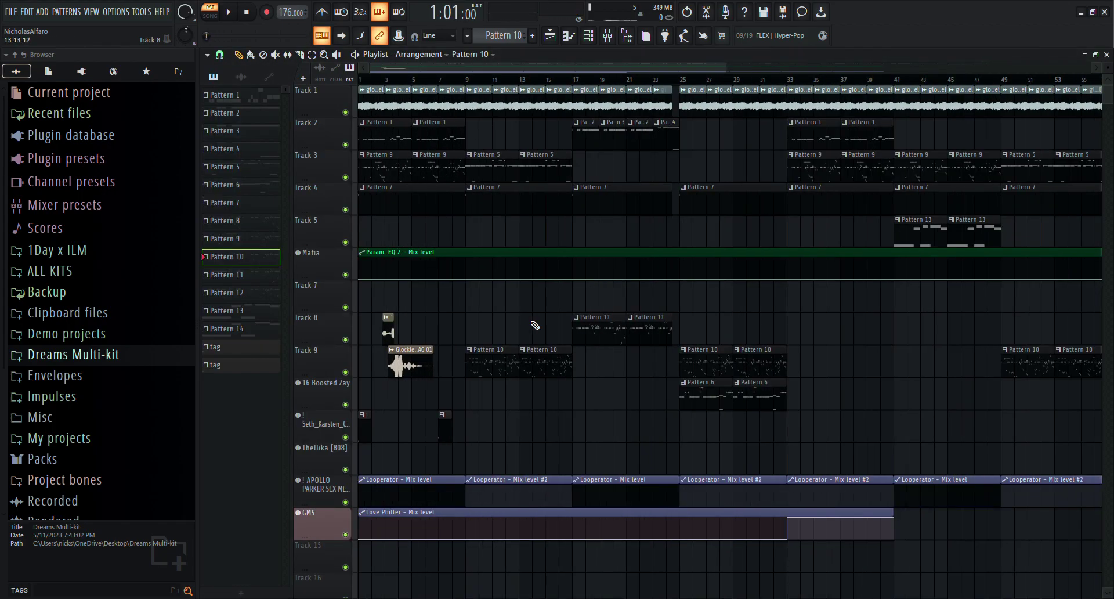
Play Pattern 11 from Track 8 and examine its HH (Lazer) and Mafia [Snare] notes in the piano roll
scroll(702, 355, "up", 3)
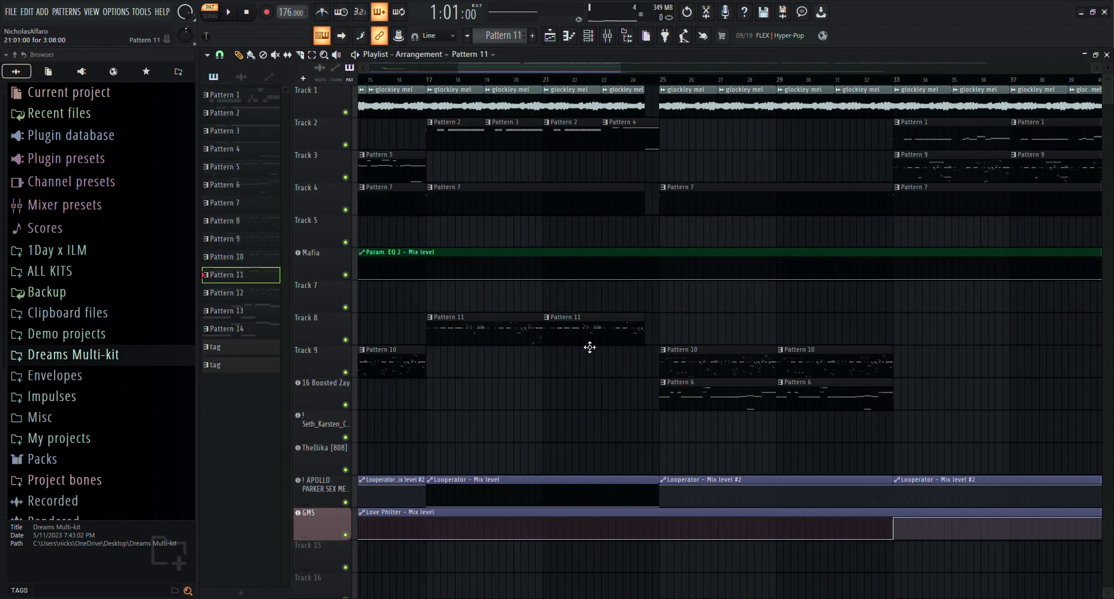
left_click(618, 36)
left_click(590, 36)
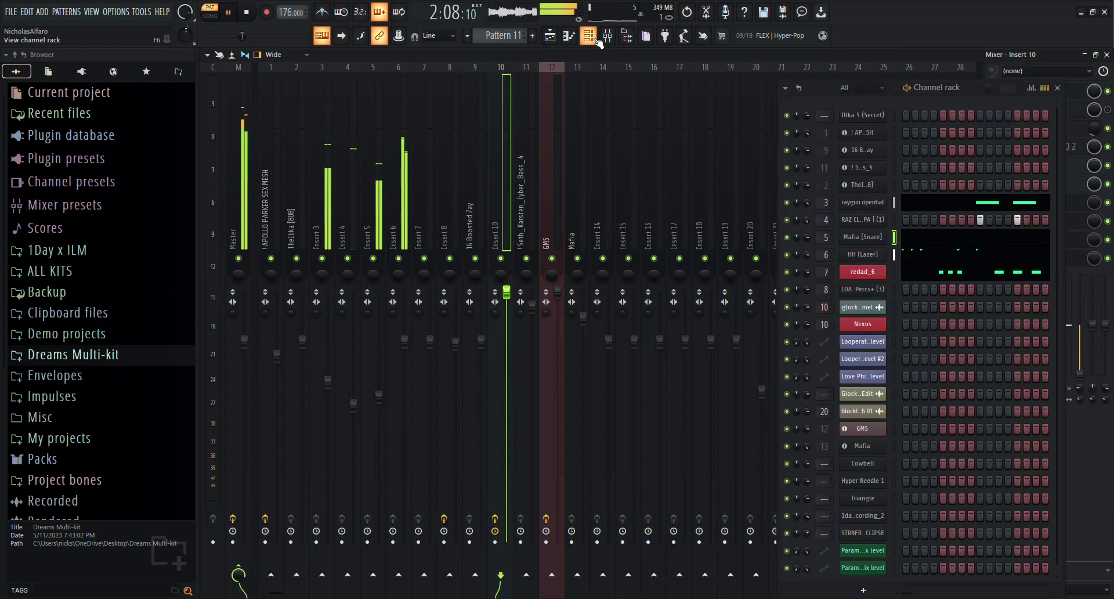
left_click(962, 255)
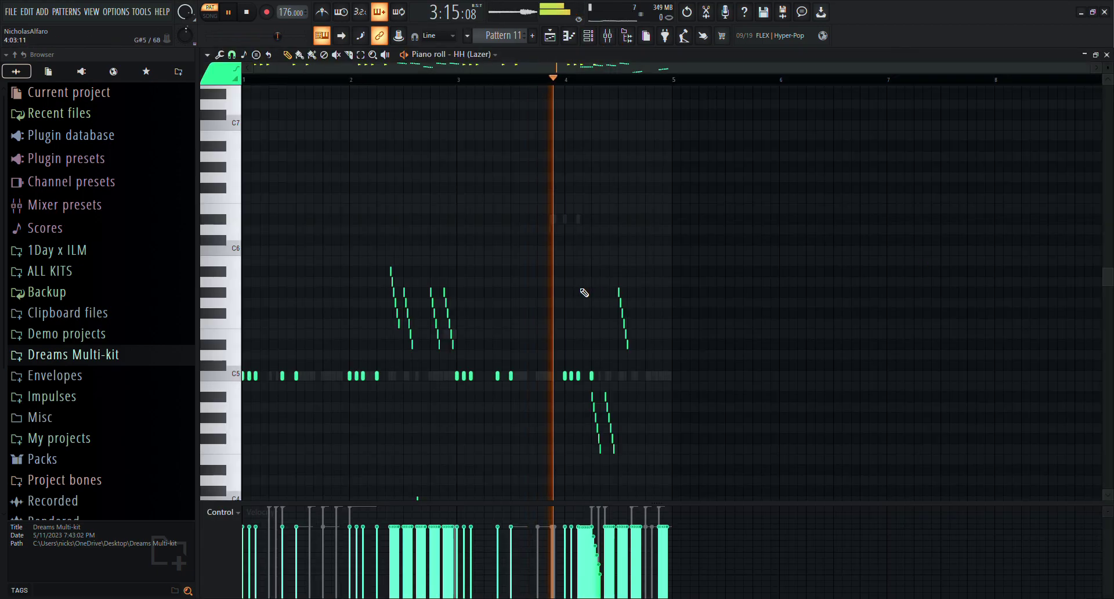
double_click(566, 220)
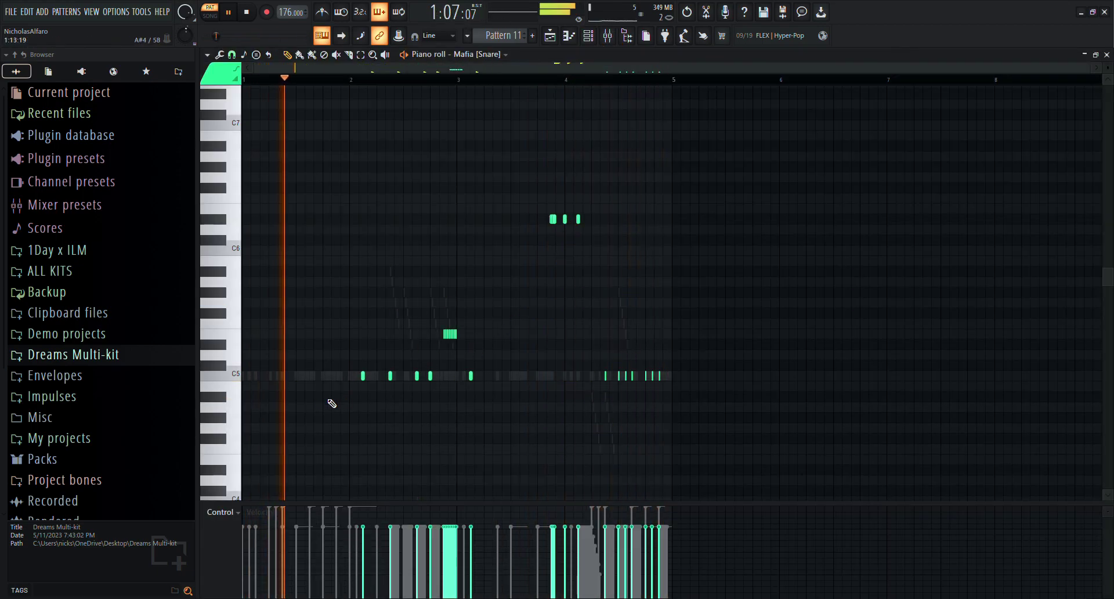
Check the first insert in the mixer, return to the start of the playlist and stop playback
key("F7")
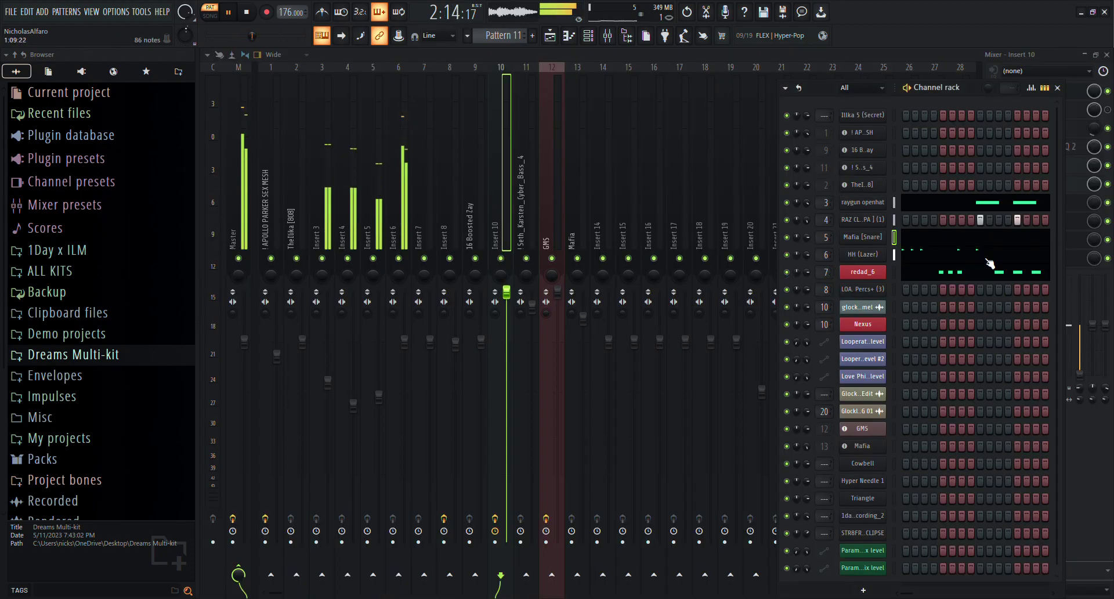
key("F6")
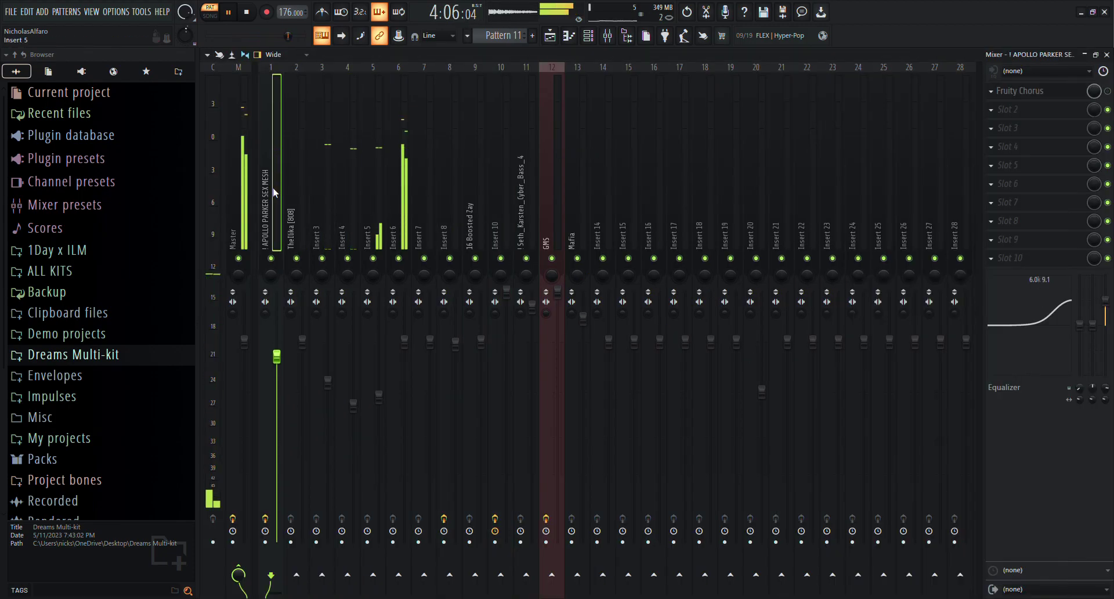
key("F5")
key("F6")
scroll(524, 412, "down", 4)
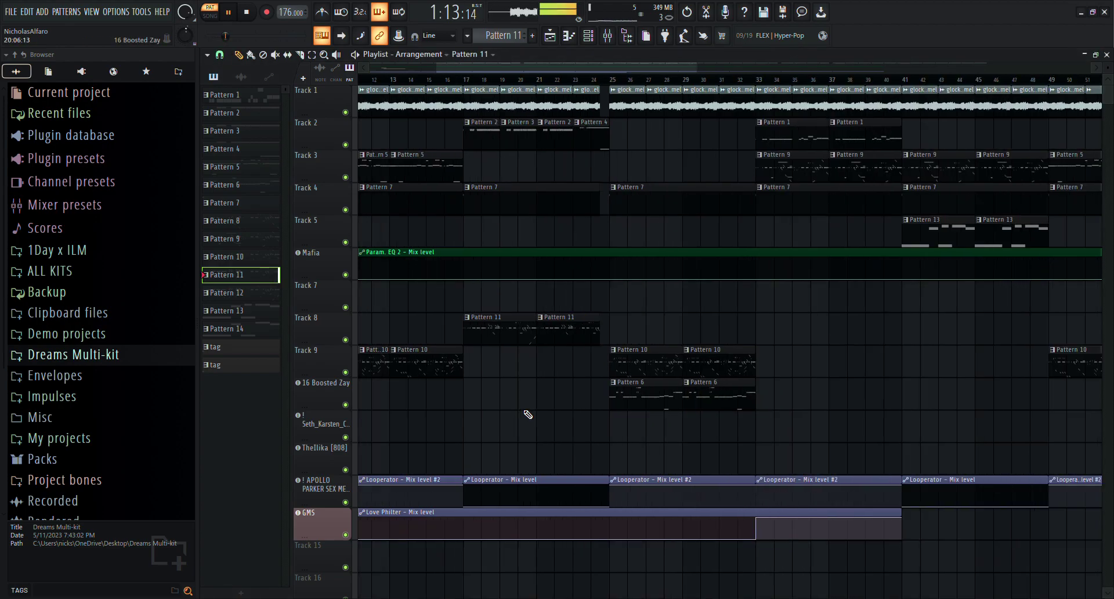
scroll(366, 349, "up", 3)
scroll(413, 168, "up", 3)
key("space")
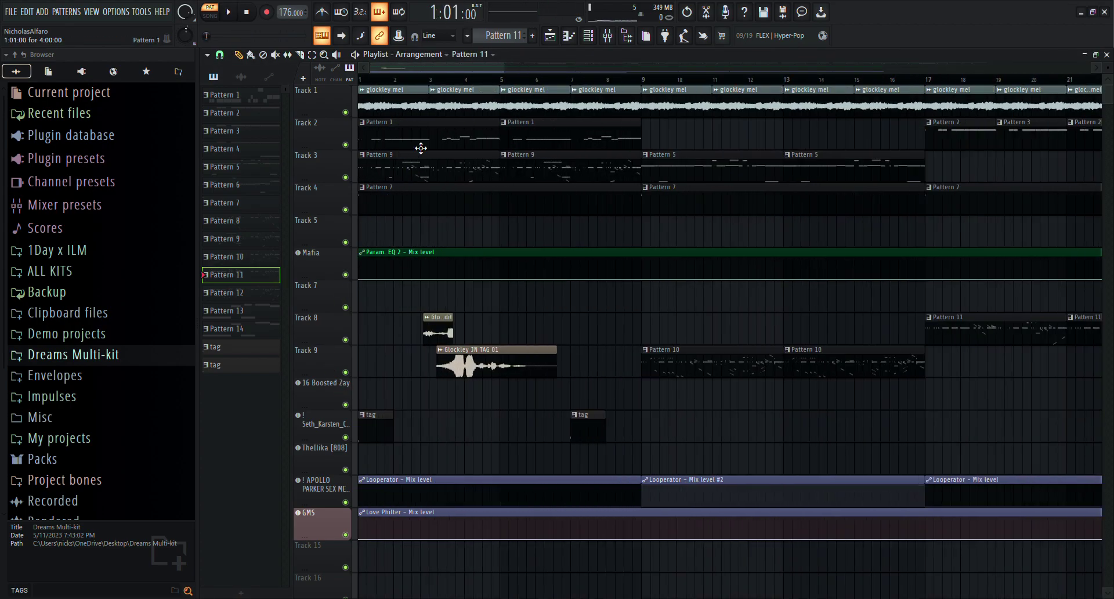
Play Pattern 7 and inspect the LOA. Percs+ (3) channel's note and sampler settings
left_click(593, 38)
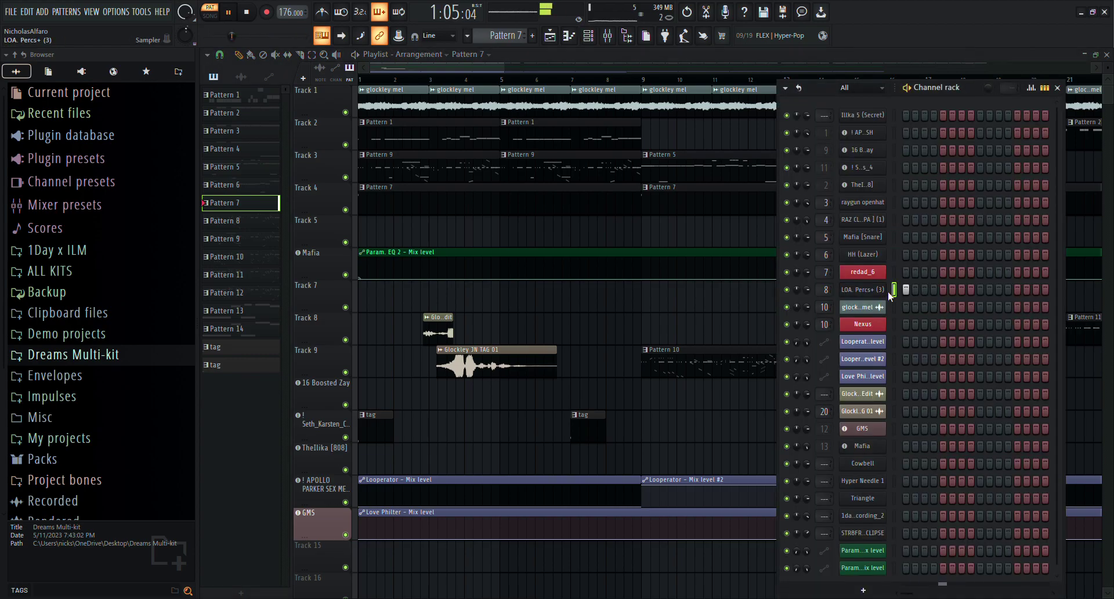
key("F7")
key("space")
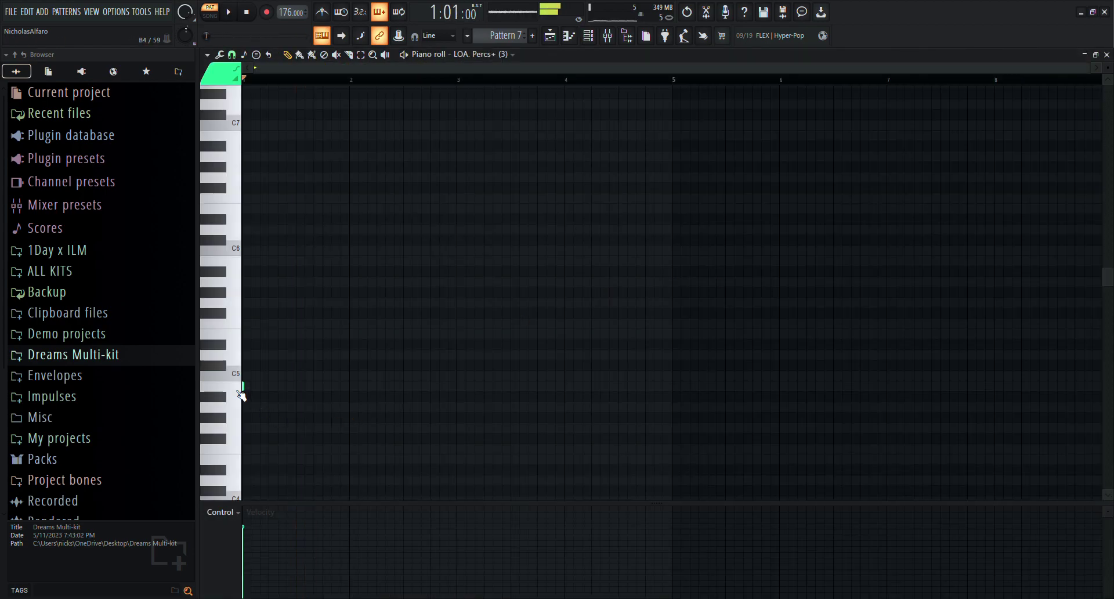
key("F7")
left_click(878, 290)
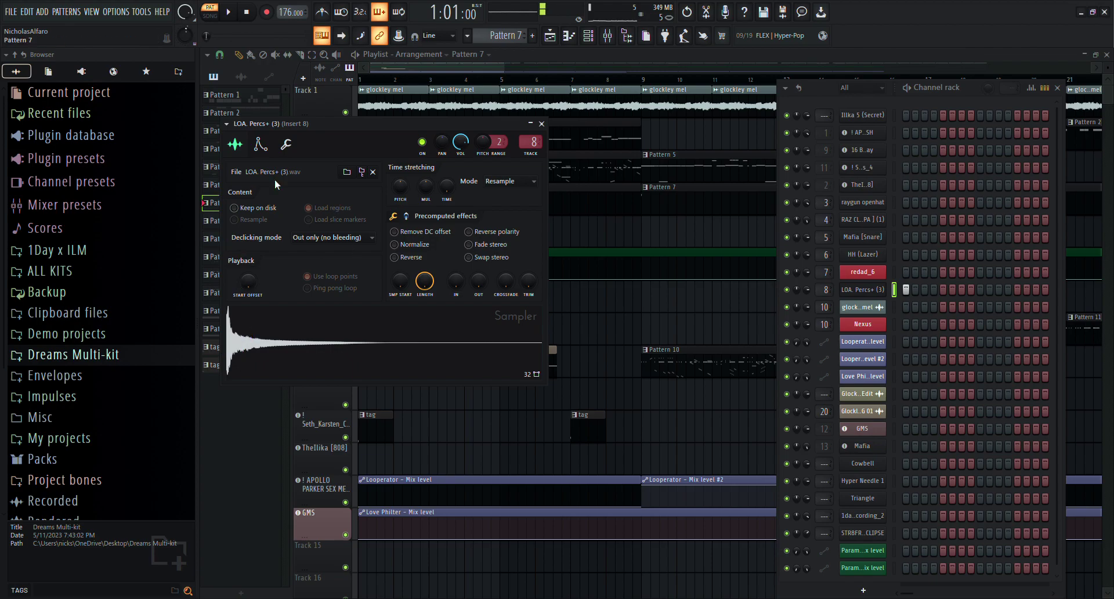
key("F5")
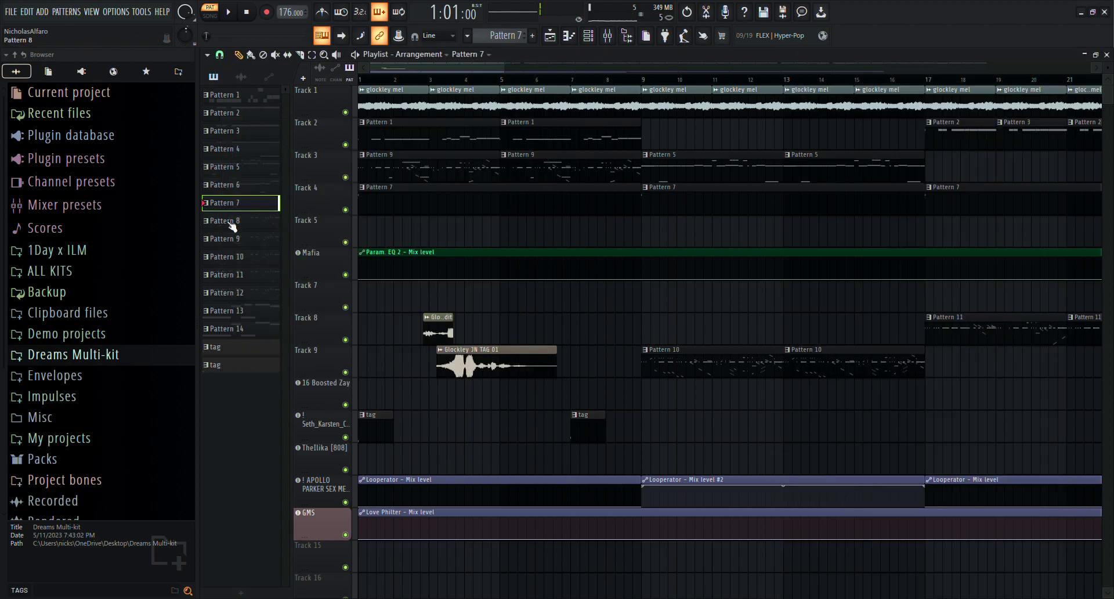
Play Pattern 8 and examine its HH (Lazer) notes in the piano roll
left_click(589, 36)
left_click(932, 260)
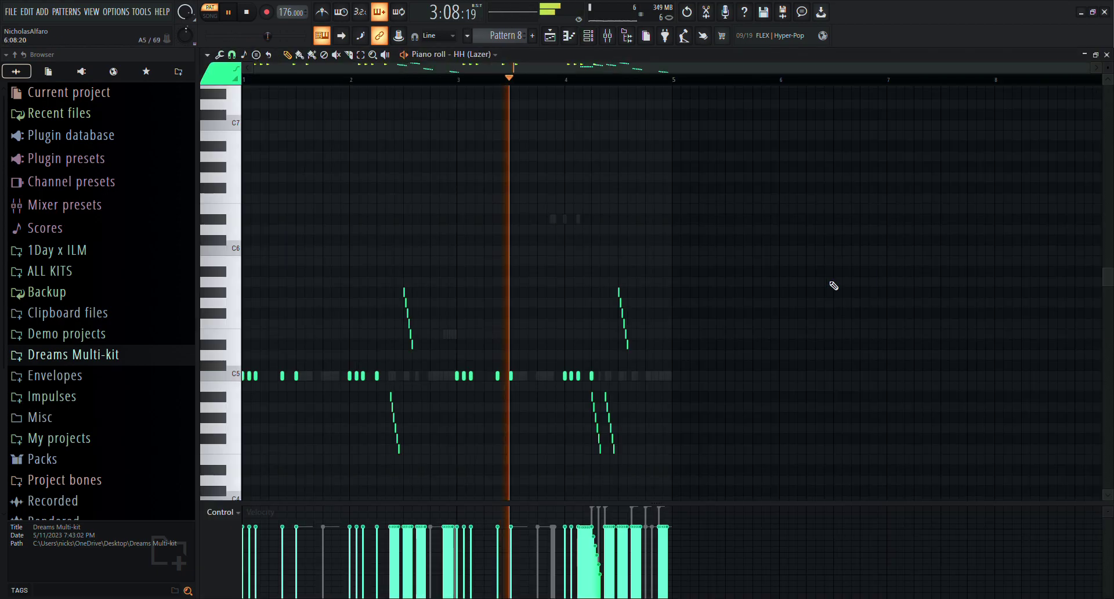
scroll(663, 350, "down", 1)
key("Escape")
key("F6")
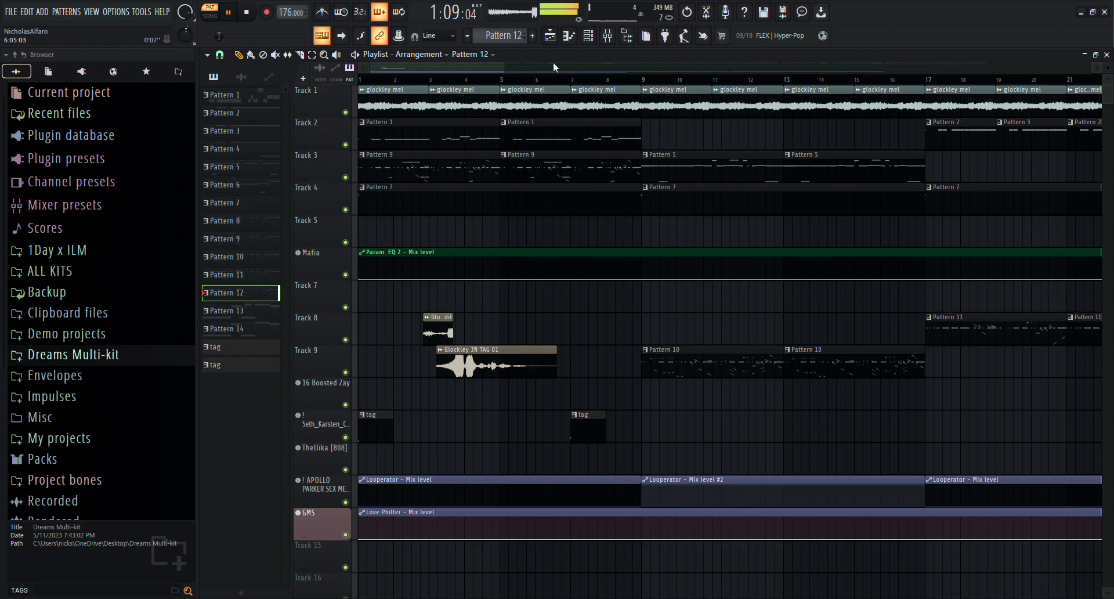
Play Pattern 12 and examine its HH (Lazer) notes in the piano roll, leaving the Track 9 clips intact
left_click(587, 36)
left_click(983, 250)
scroll(522, 355, "down", 4)
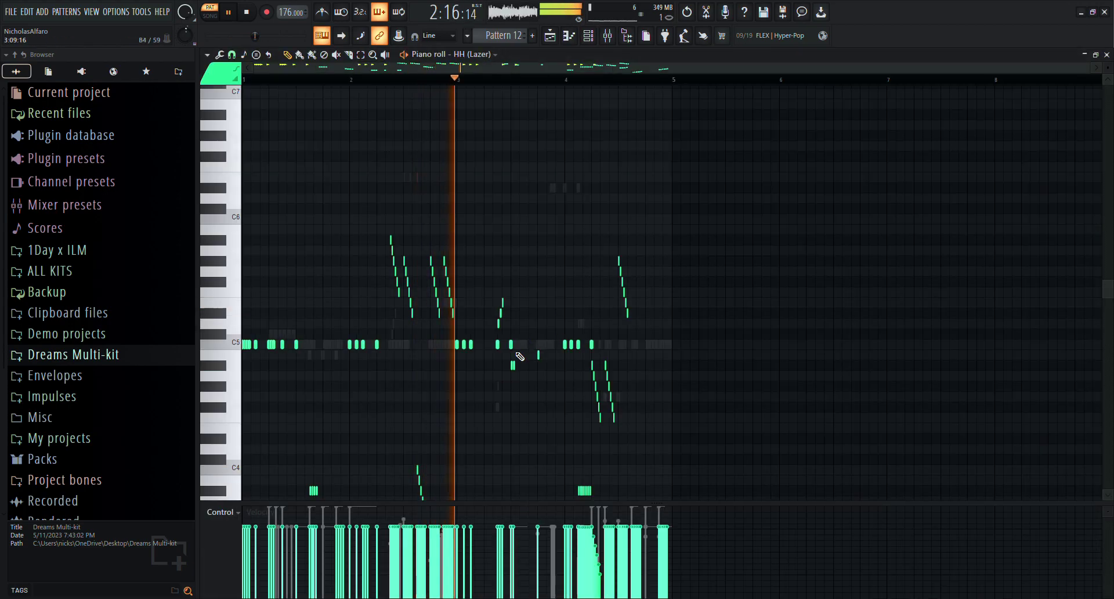
scroll(522, 356, "down", 3)
scroll(525, 356, "up", 2)
key("F7")
right_click(641, 382)
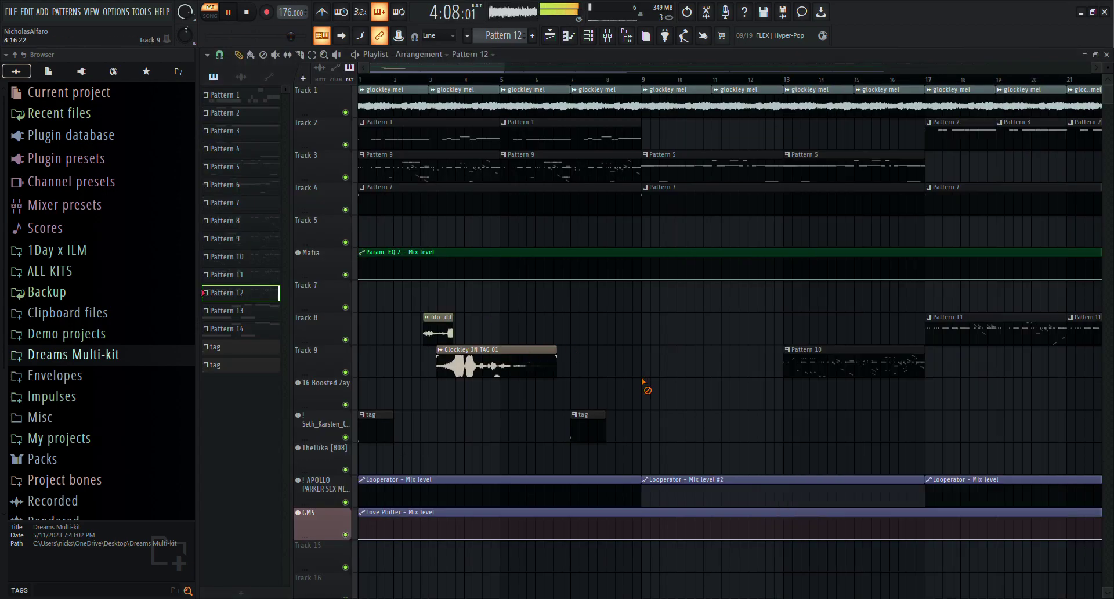
key("ctrl+z")
Play Pattern 1 and examine its Thellika [808] and ! APOLLO PARKER SEX MESH notes in the piano roll
scroll(614, 416, "down", 5)
scroll(938, 430, "up", 1)
scroll(942, 434, "down", 2)
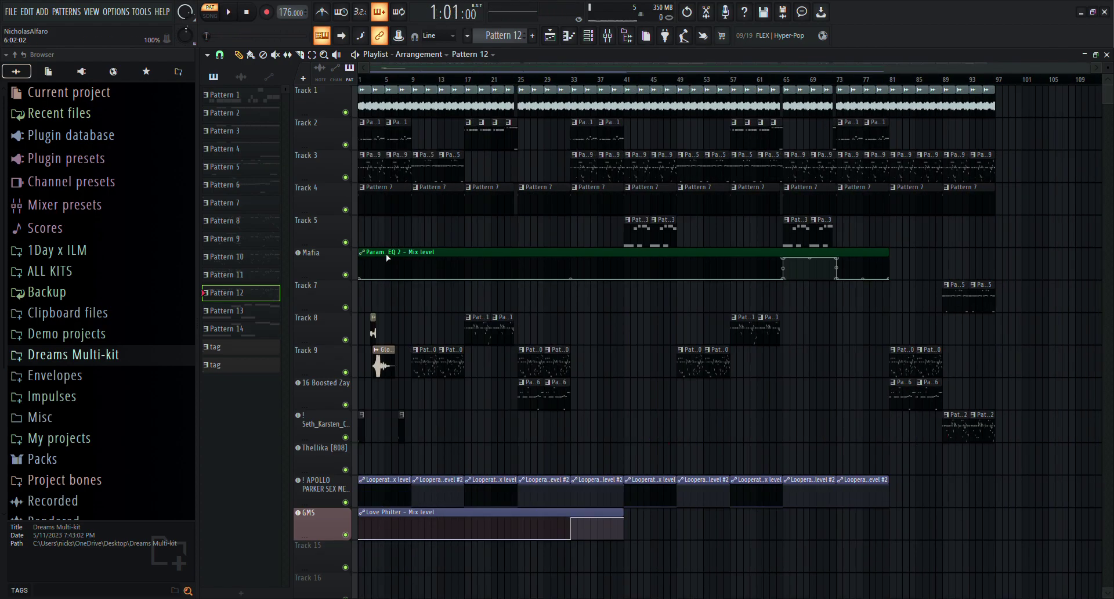
left_click(588, 35)
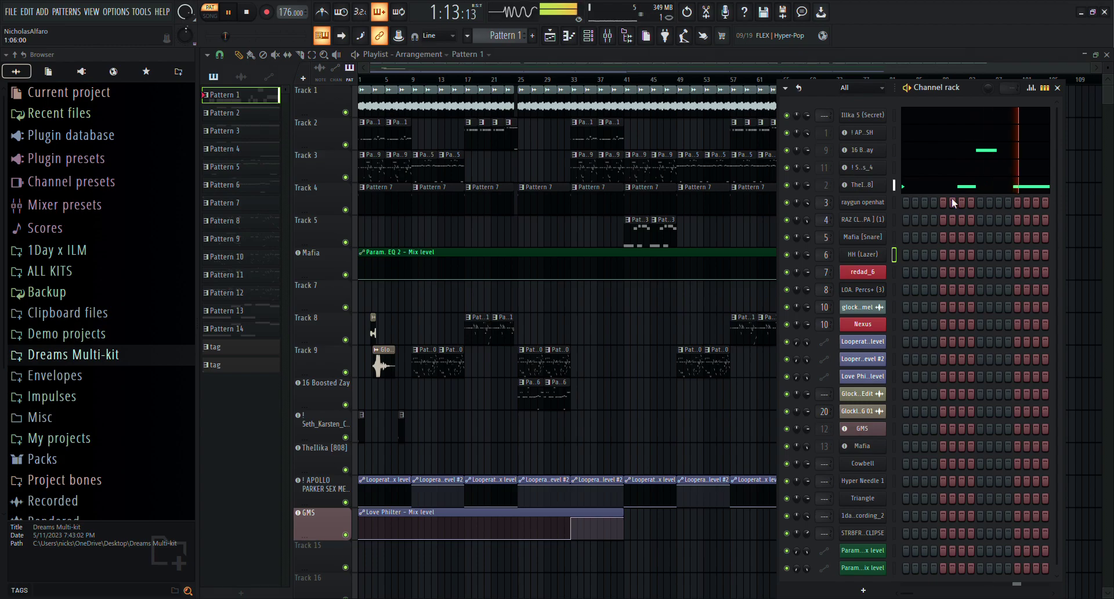
left_click(945, 204)
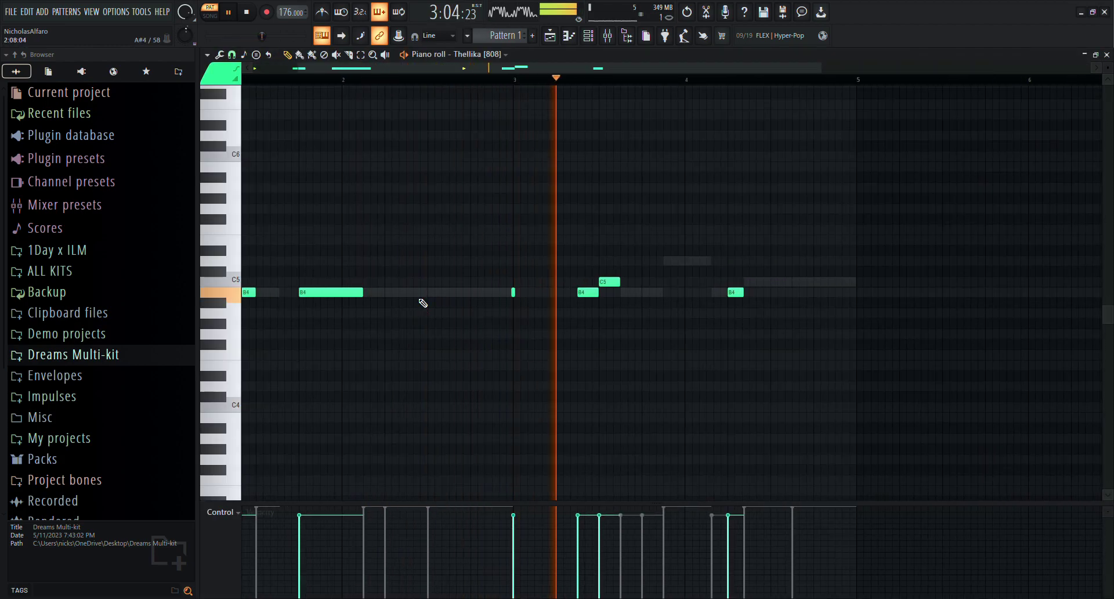
double_click(423, 293)
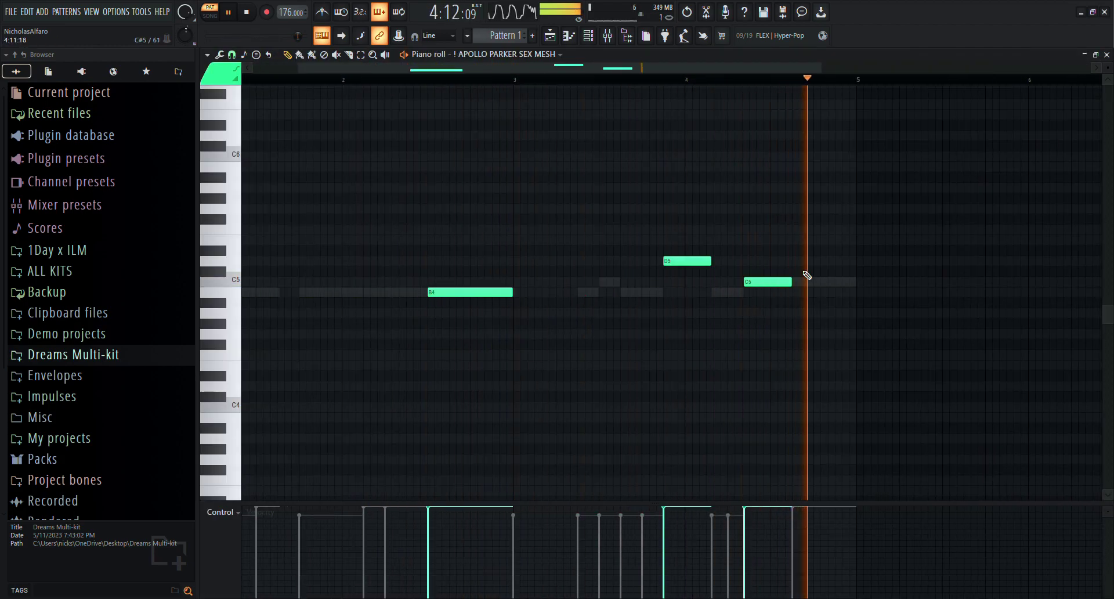
double_click(842, 283)
key("Escape")
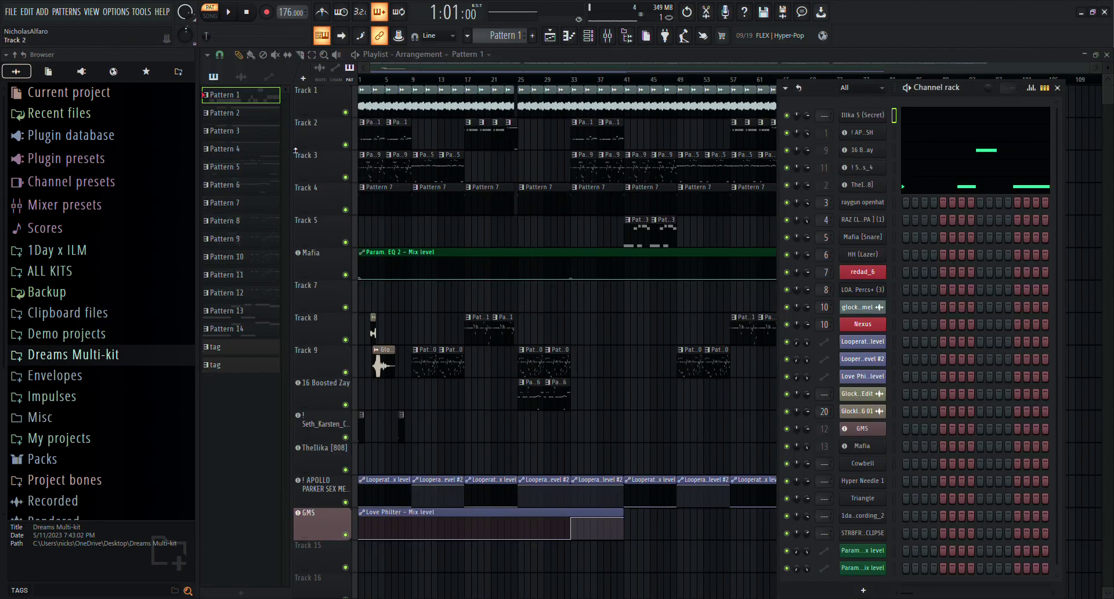
key("Escape")
Play Pattern 2 and examine its 16 Boosted Zay notes and the neighbouring ghost notes in the piano roll
left_click(602, 36)
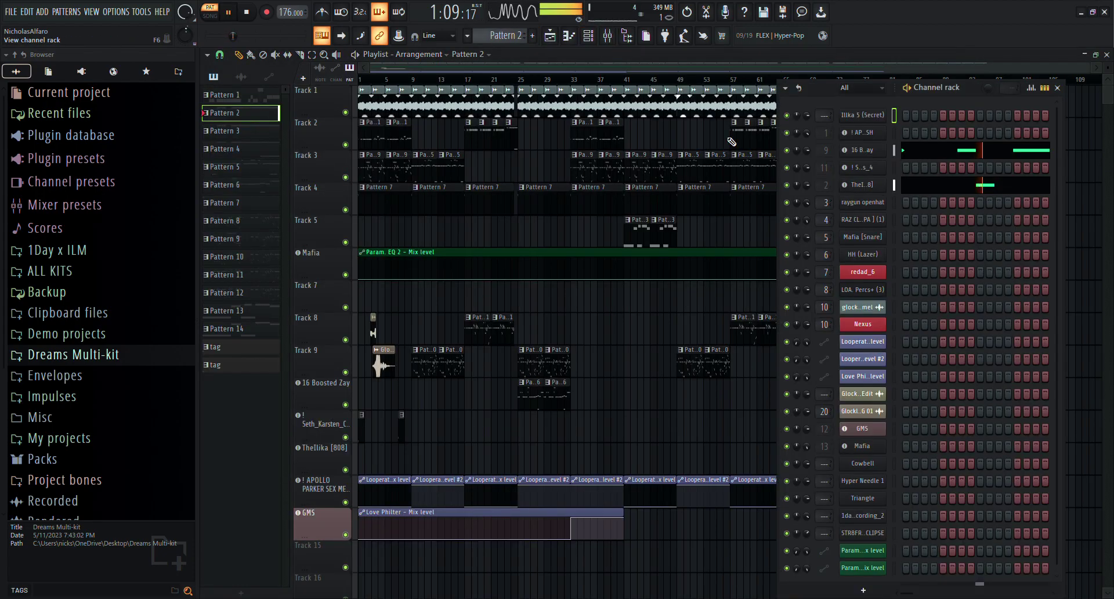
left_click(1007, 169)
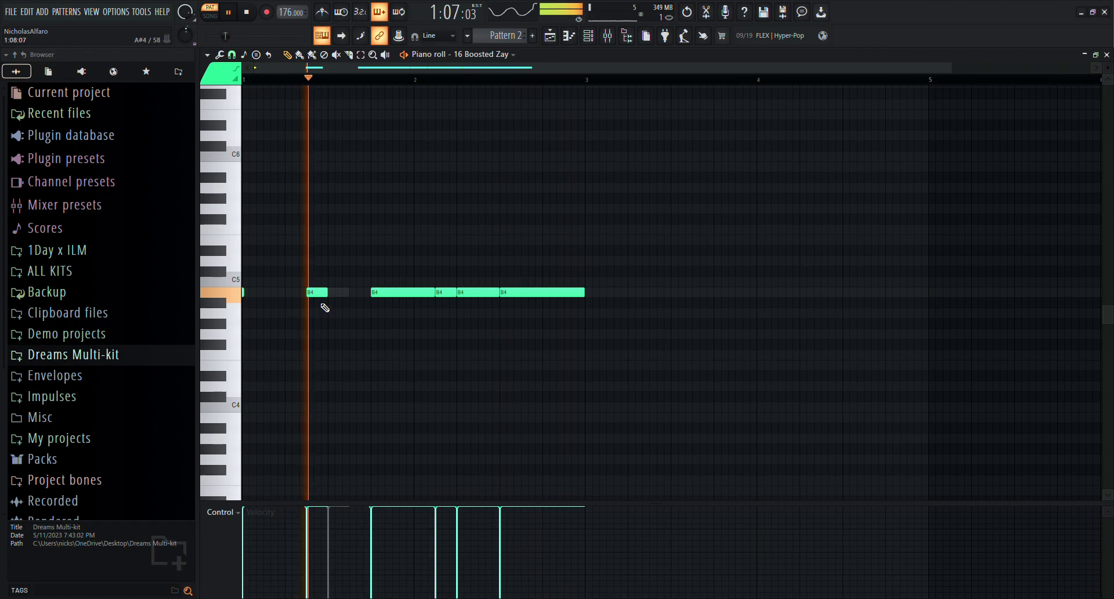
double_click(341, 293)
key("F5")
key("space")
key("F6")
Play Pattern 3 and examine its Thellika [808] notes in the piano roll
left_click(240, 131)
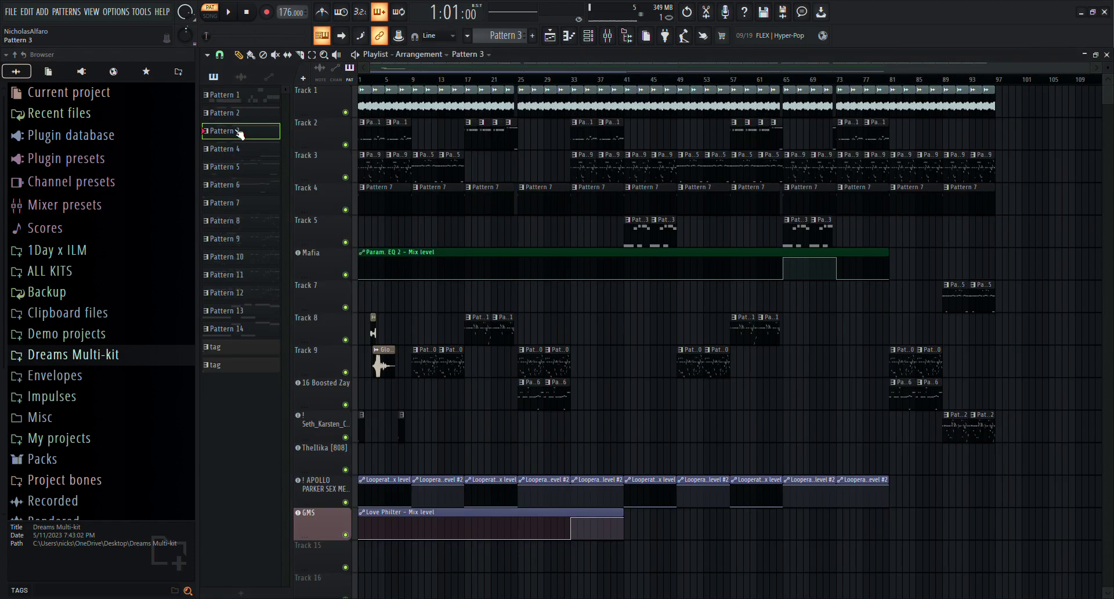
left_click(588, 37)
left_click(1040, 187)
key("space")
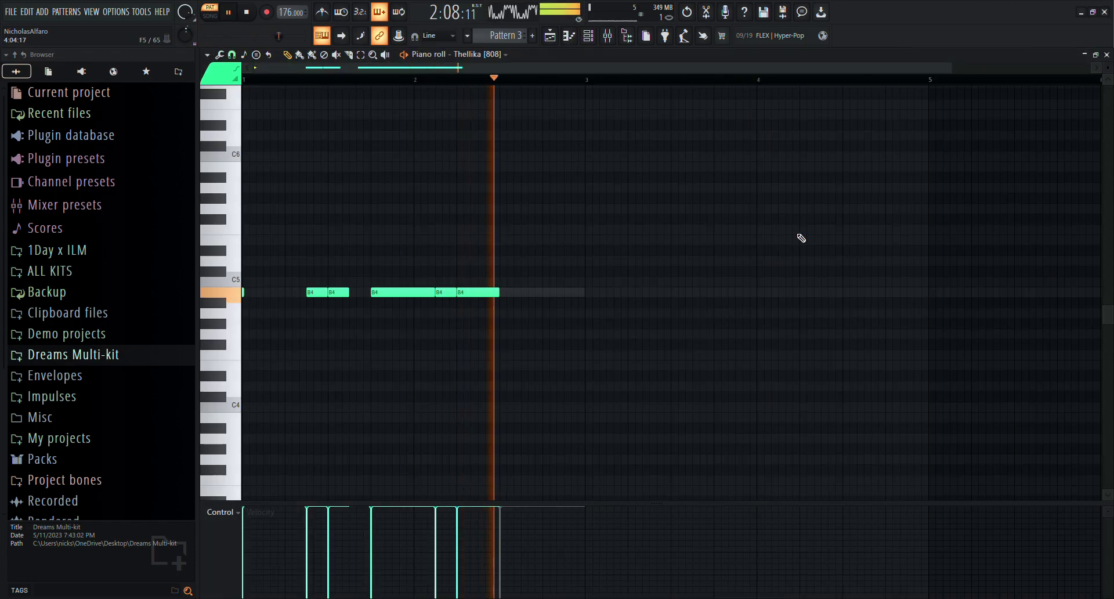
key("F7")
Play Pattern 4 and examine its Thellika [808] notes in the piano roll
left_click(229, 149)
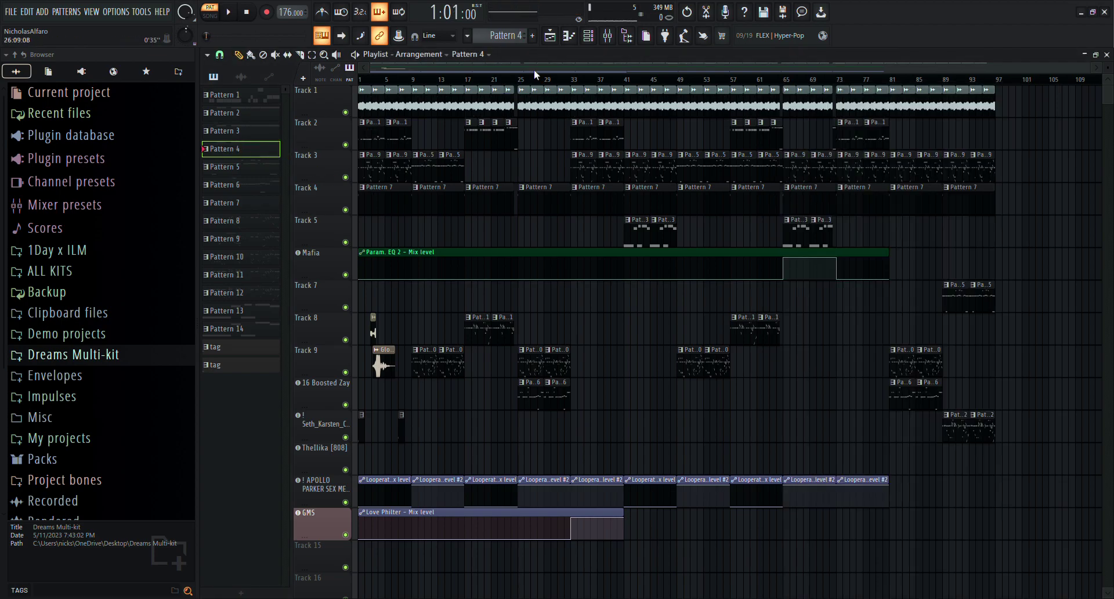
left_click(588, 36)
left_click(1027, 186)
key("space")
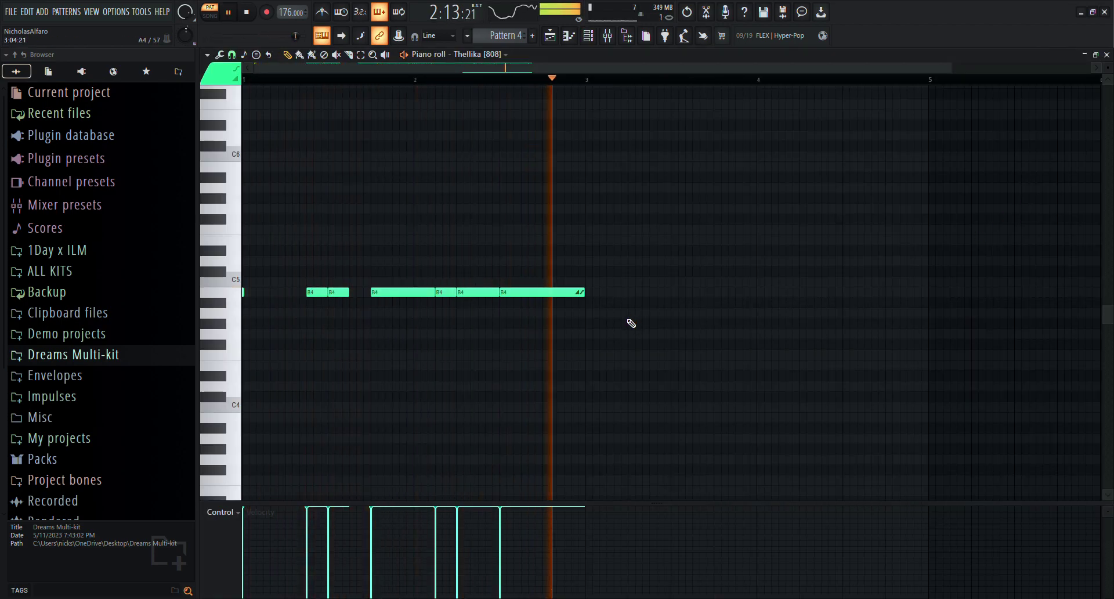
key("F7")
key("F6")
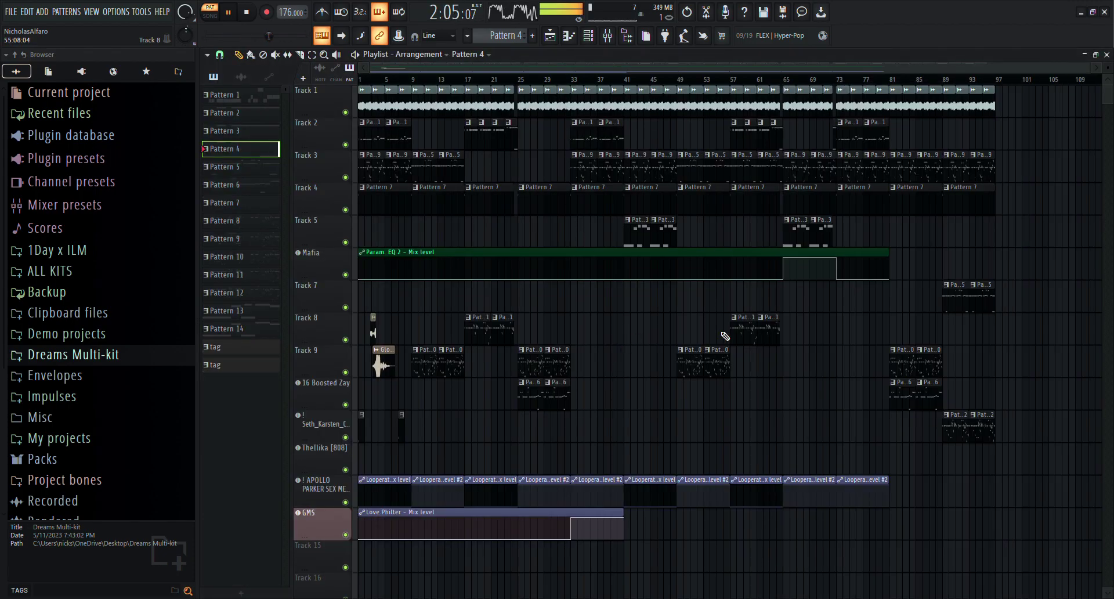
Play Pattern 5 and examine its Thellika [808] notes in the piano roll, then stop playback
scroll(718, 311, "up", 2)
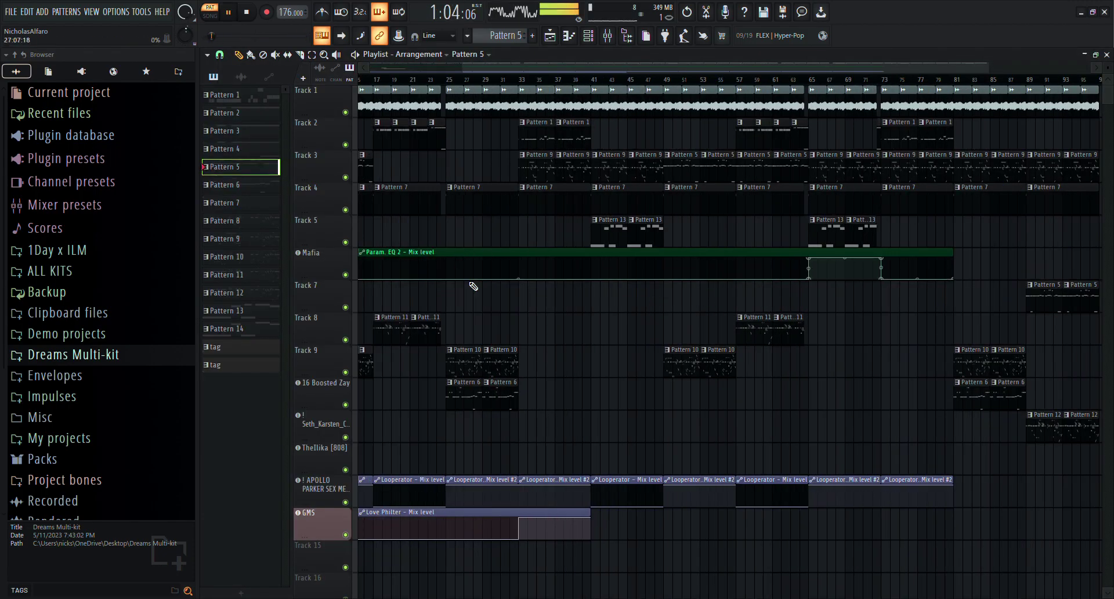
left_click(590, 36)
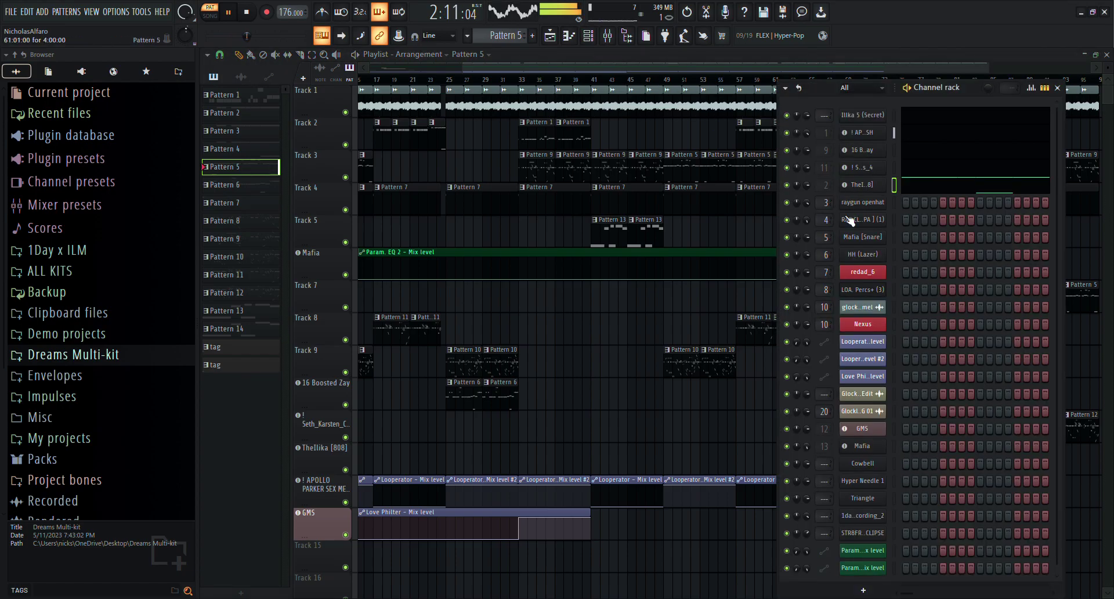
left_click(942, 187)
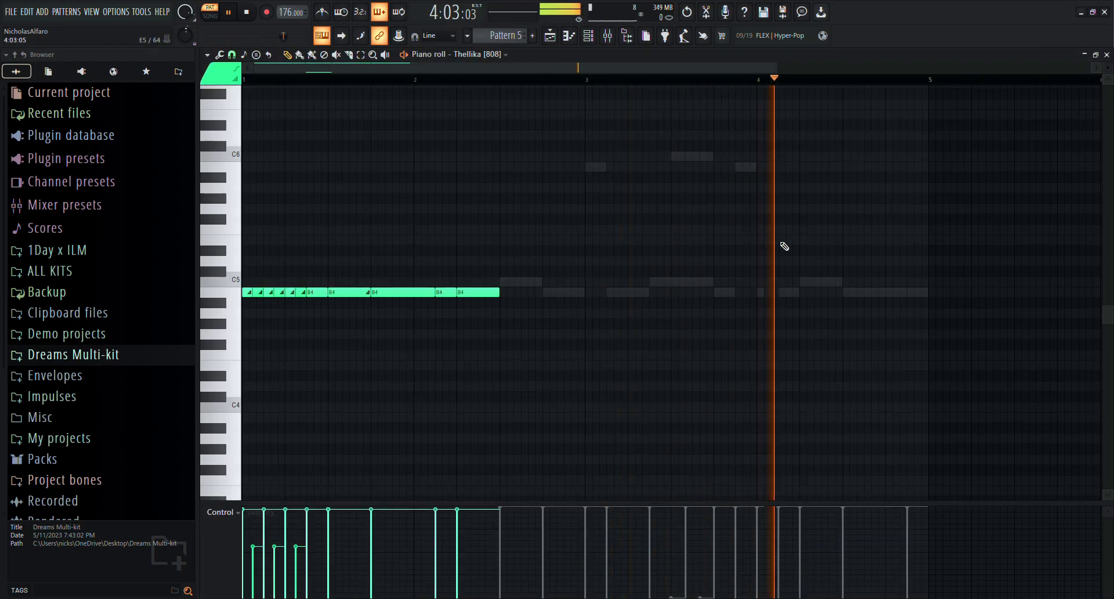
key("Escape")
key("space")
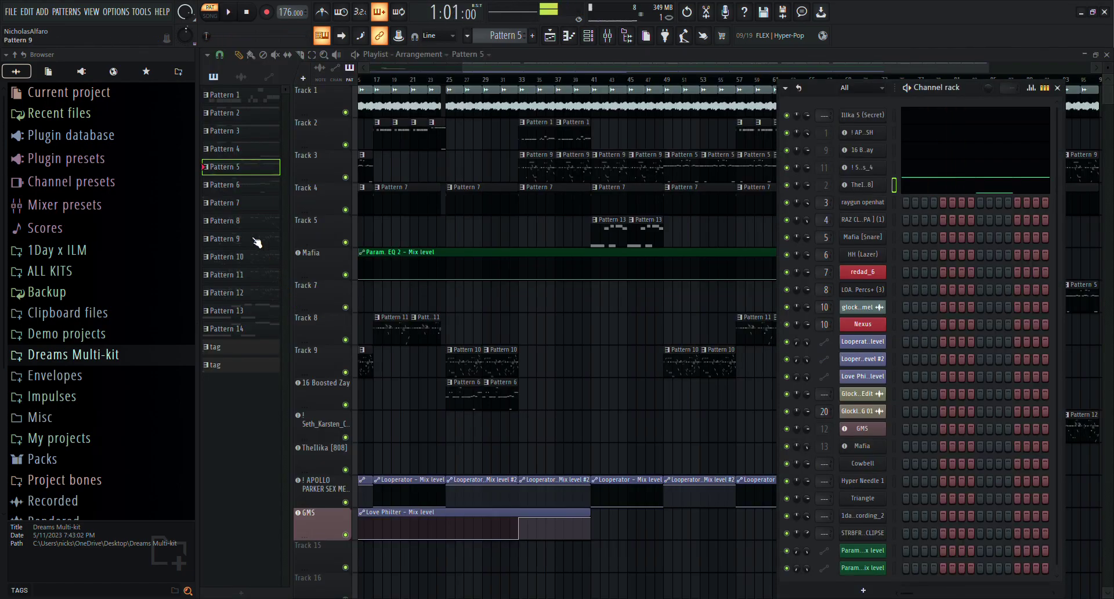
key("Escape")
Play Pattern 6 and examine its ! APOLLO PARKER SEX MESH notes, including the highest octave, in the piano roll
left_click(590, 39)
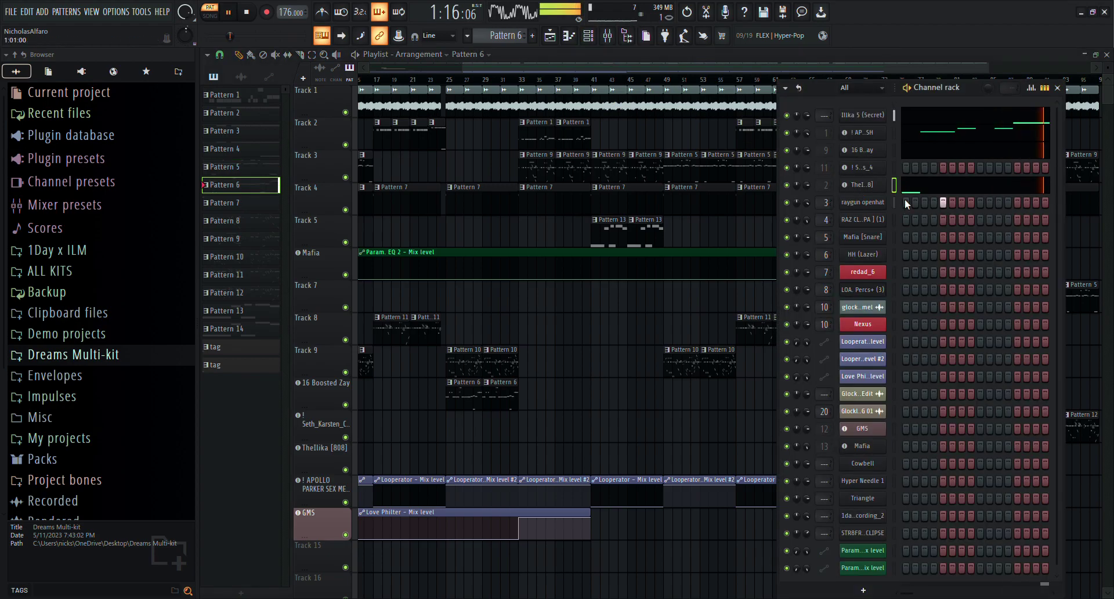
left_click(939, 141)
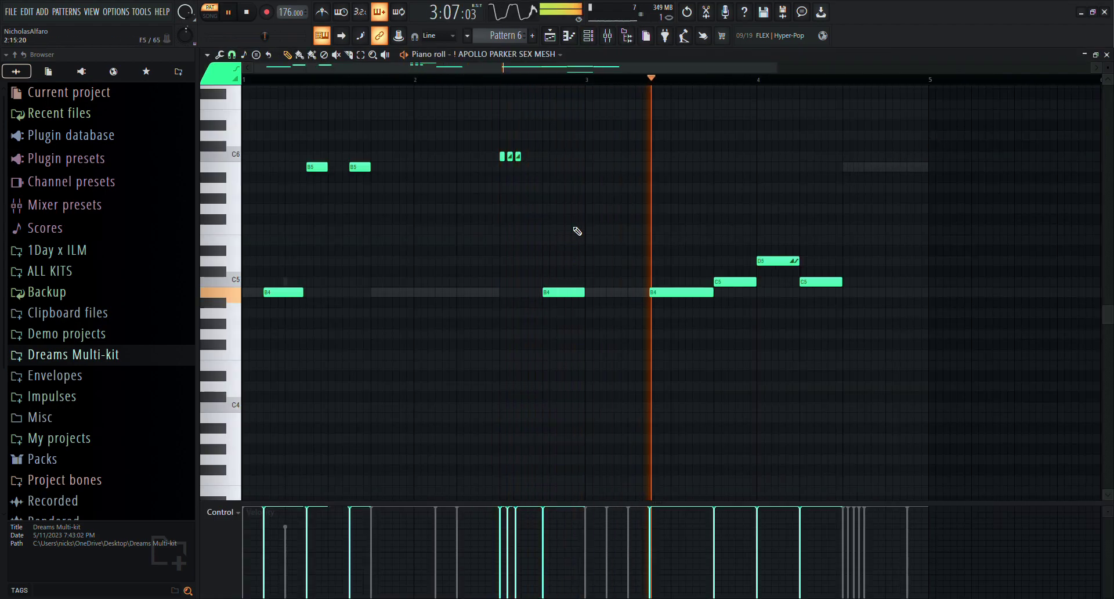
scroll(573, 240, "up", 5)
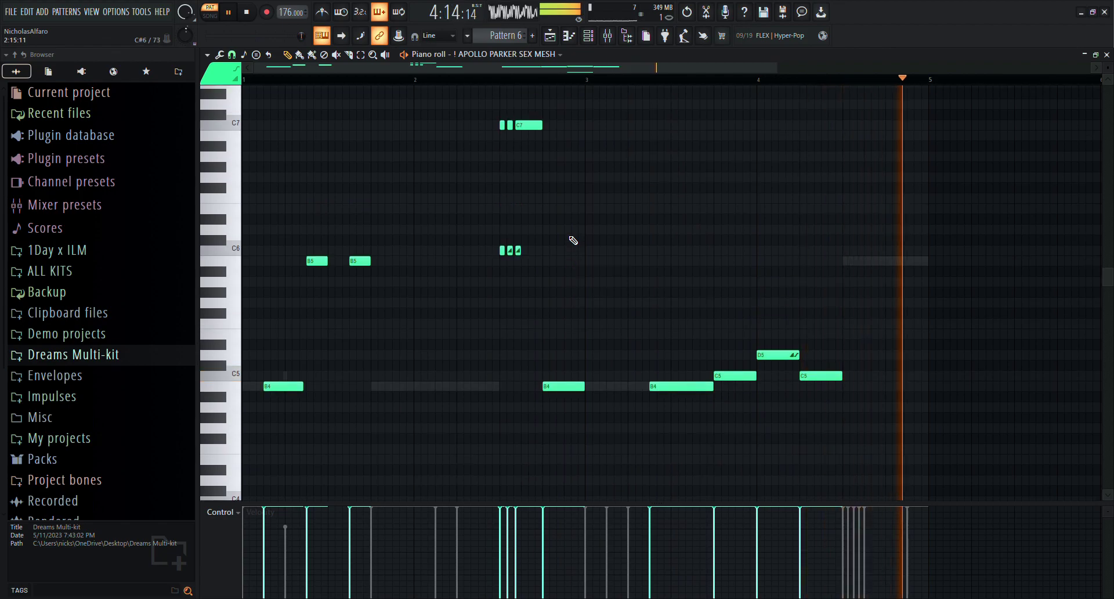
key("F5")
key("F6")
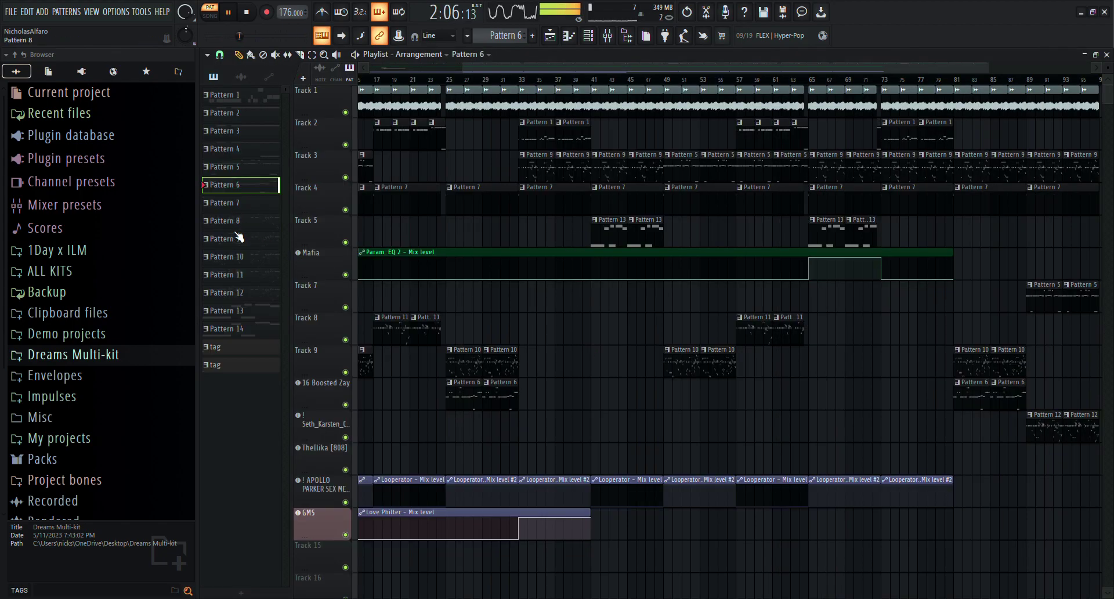
Play Pattern 13 and examine its Nexus notes, down to the lowest ones, in the piano roll
left_click(590, 38)
left_click(983, 332)
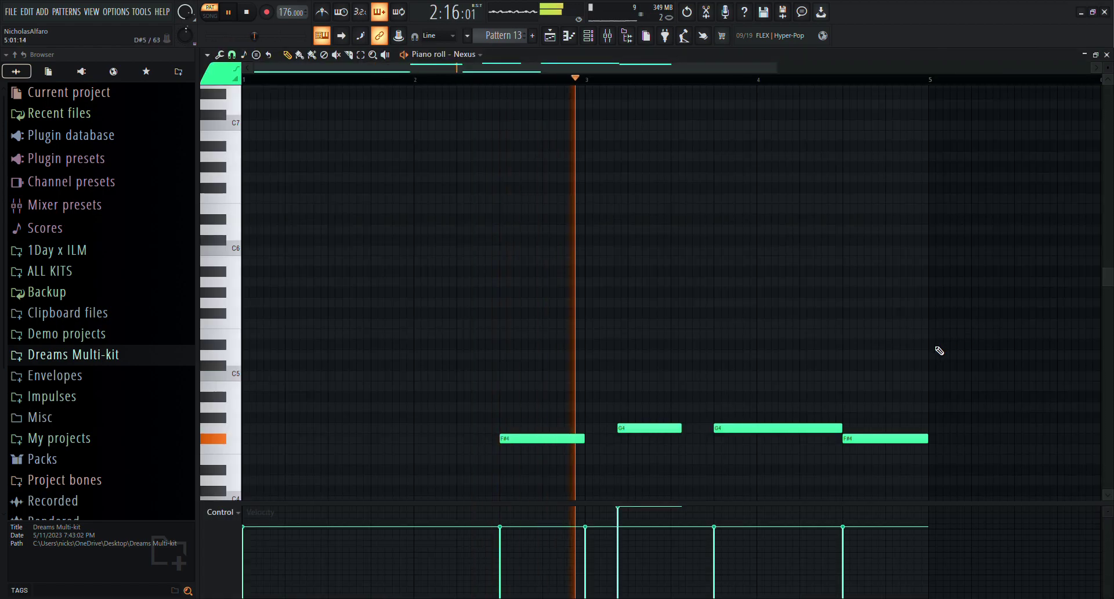
scroll(560, 323, "down", 3)
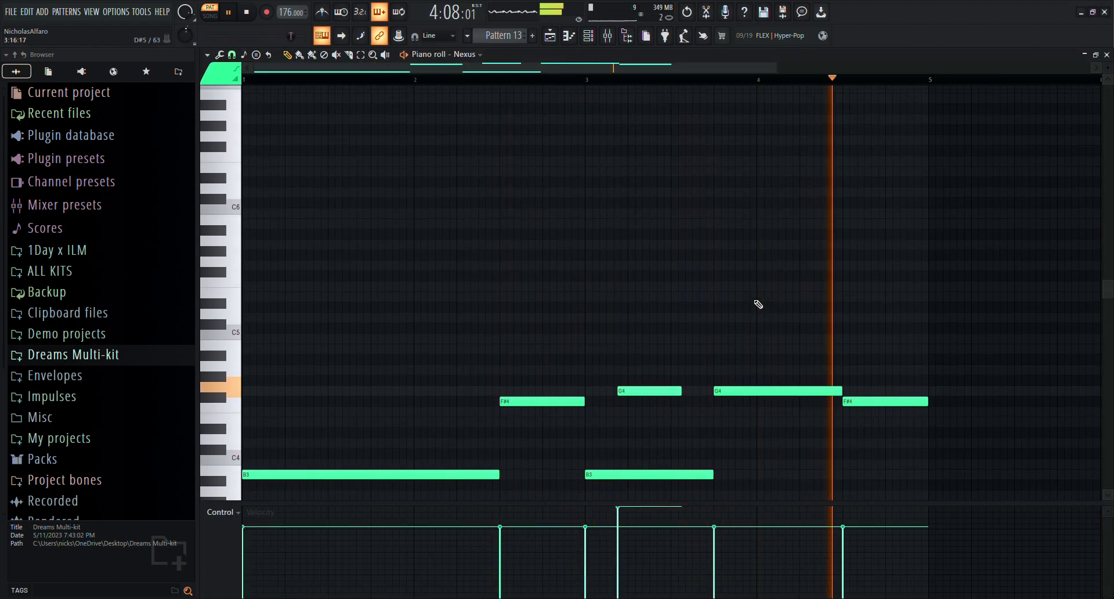
key("F7")
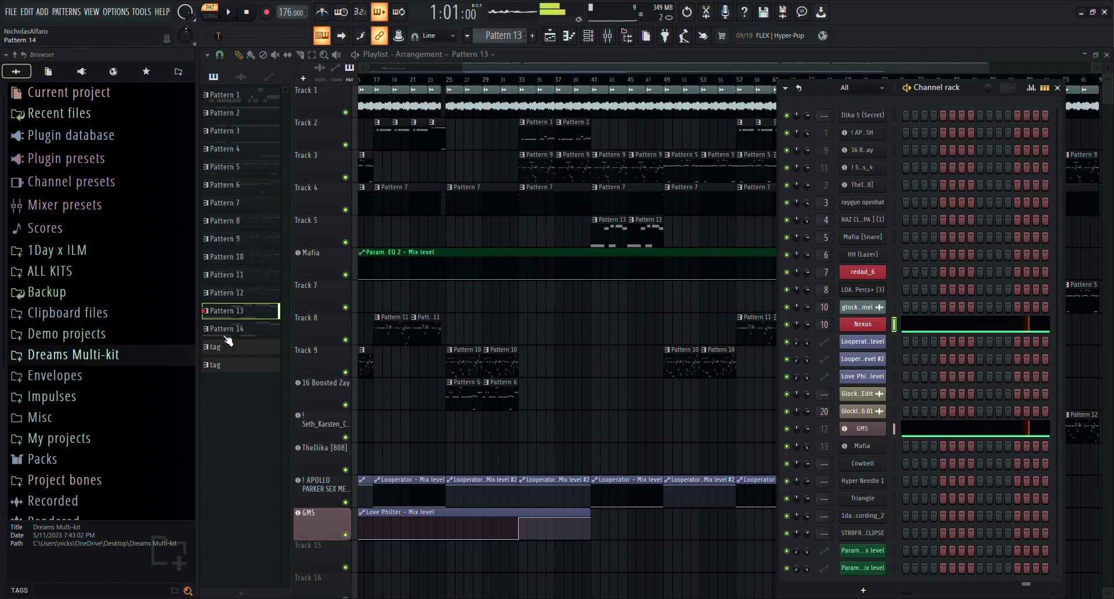
Select Pattern 14, switch playback to song mode and play the arrangement from the start
left_click(227, 328)
key("space")
scroll(400, 86, "down", 2)
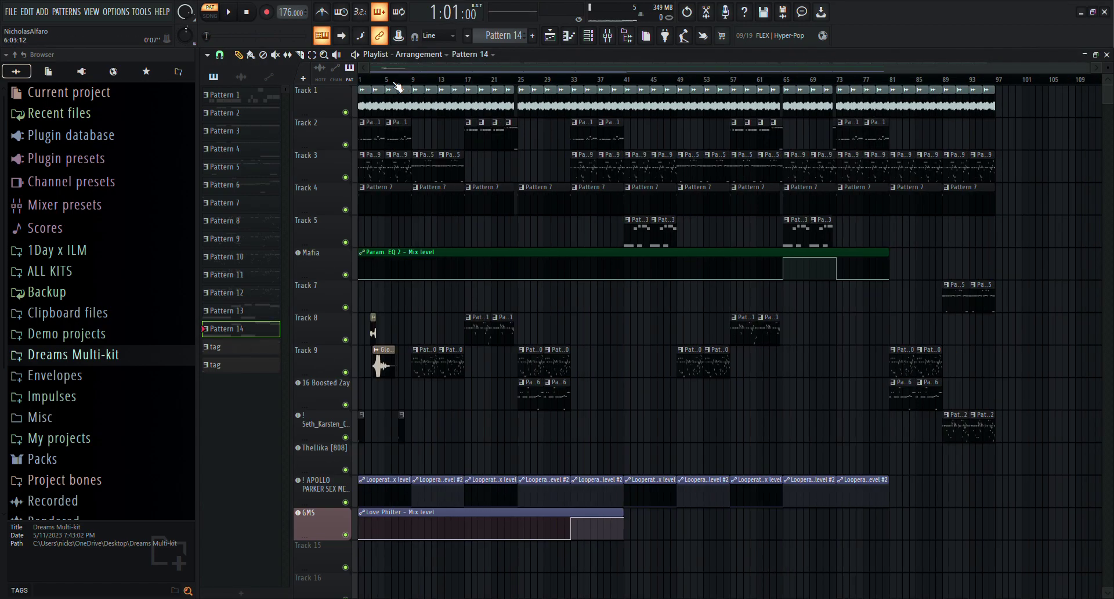
scroll(358, 147, "up", 2)
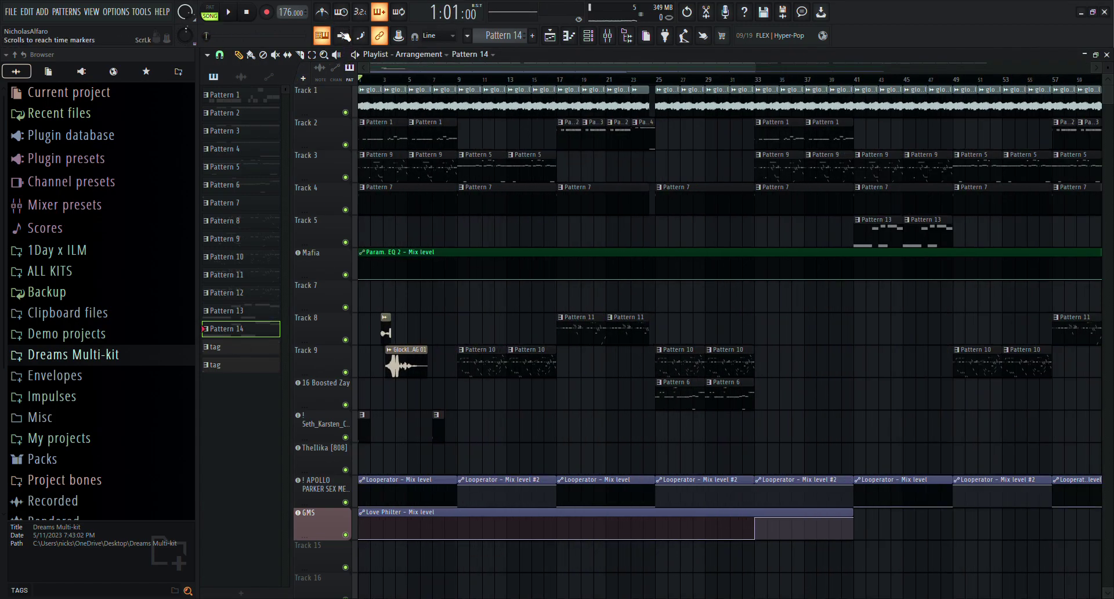
scroll(355, 107, "up", 6)
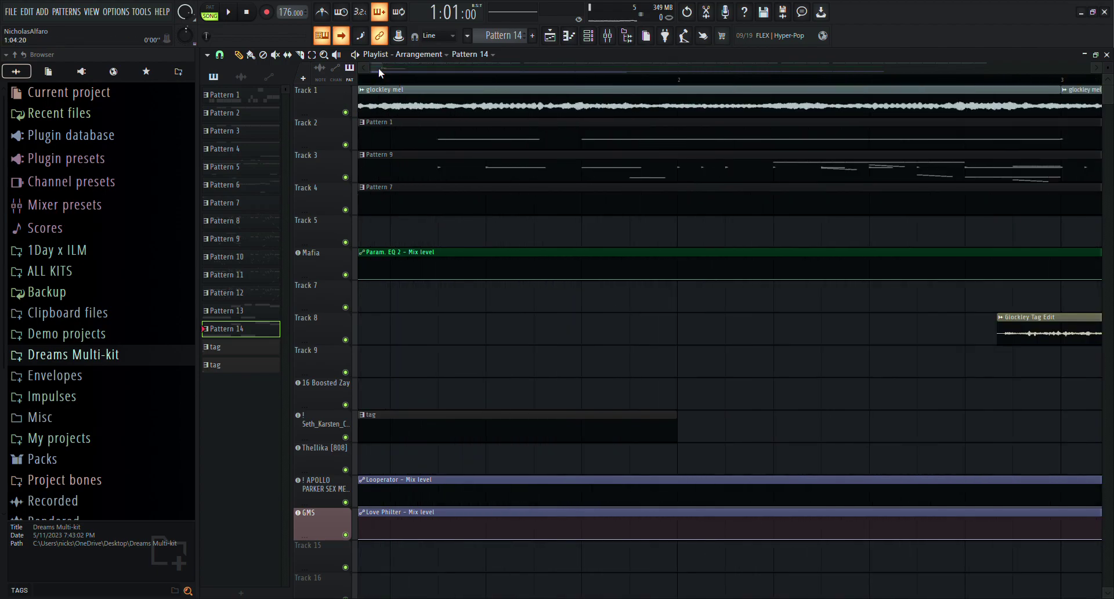
key("space")
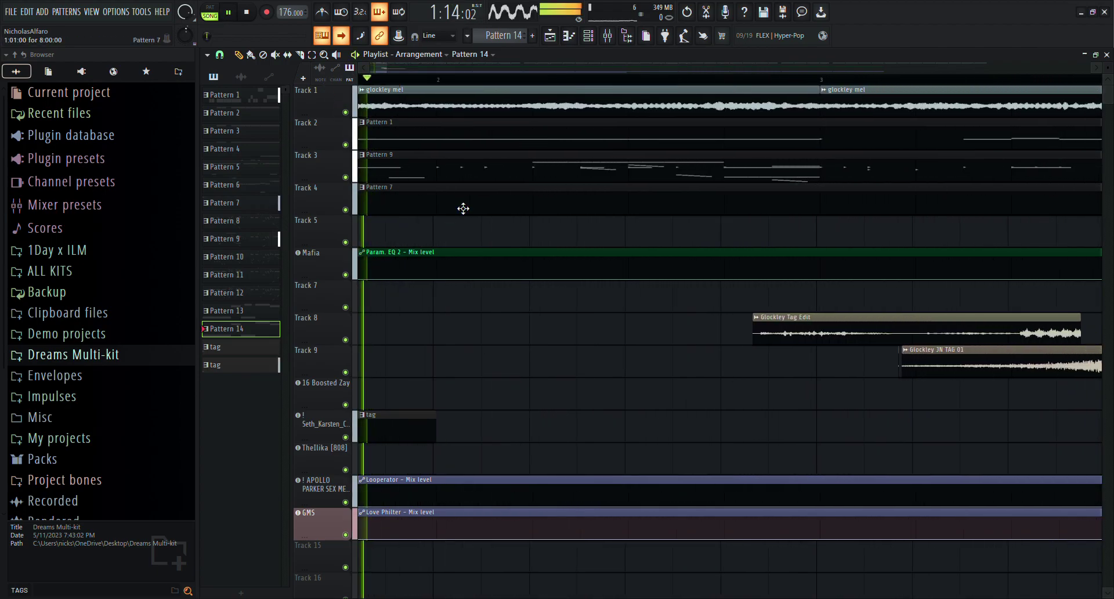